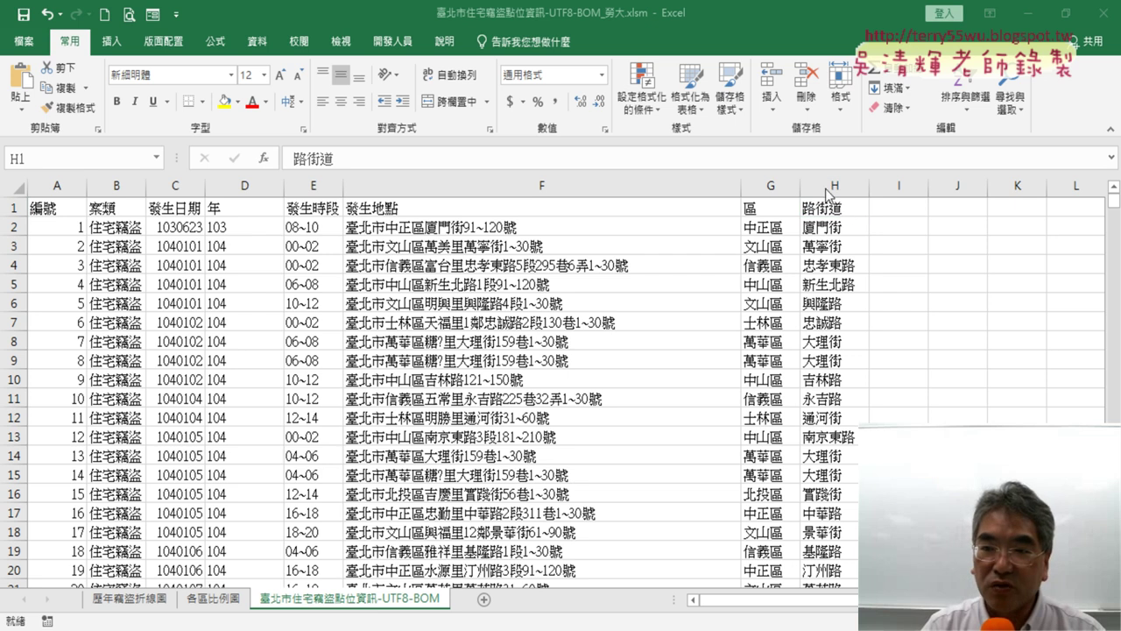
# Step: Select cell H2 and expand the formula bar to read its full MID/IFERROR/FIND street formula
pyautogui.click(830, 185)
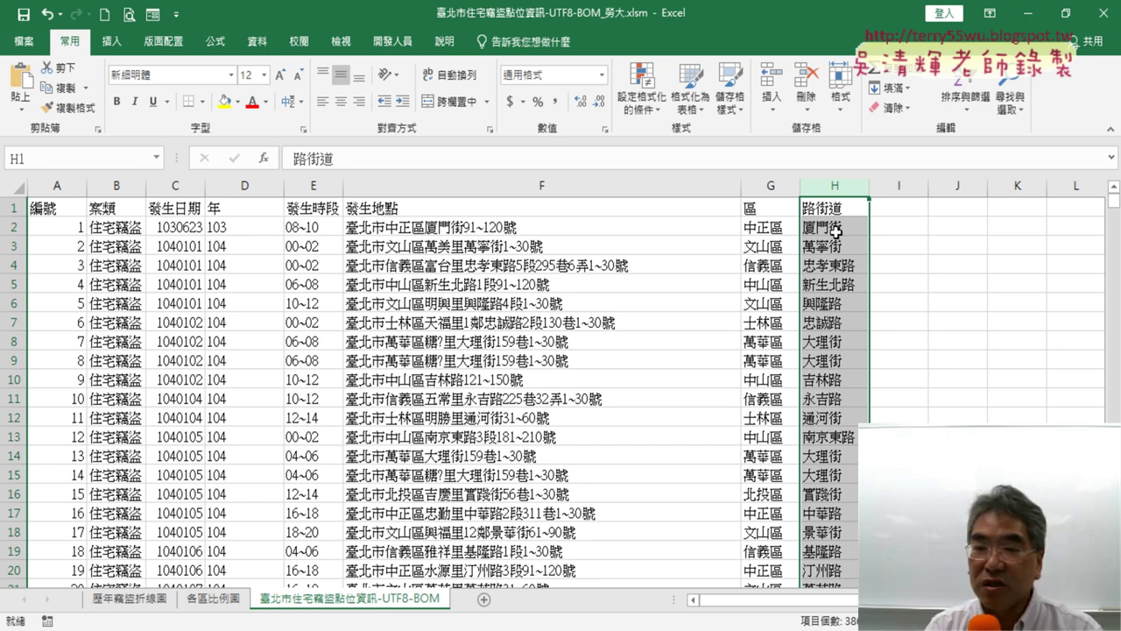
pyautogui.click(837, 231)
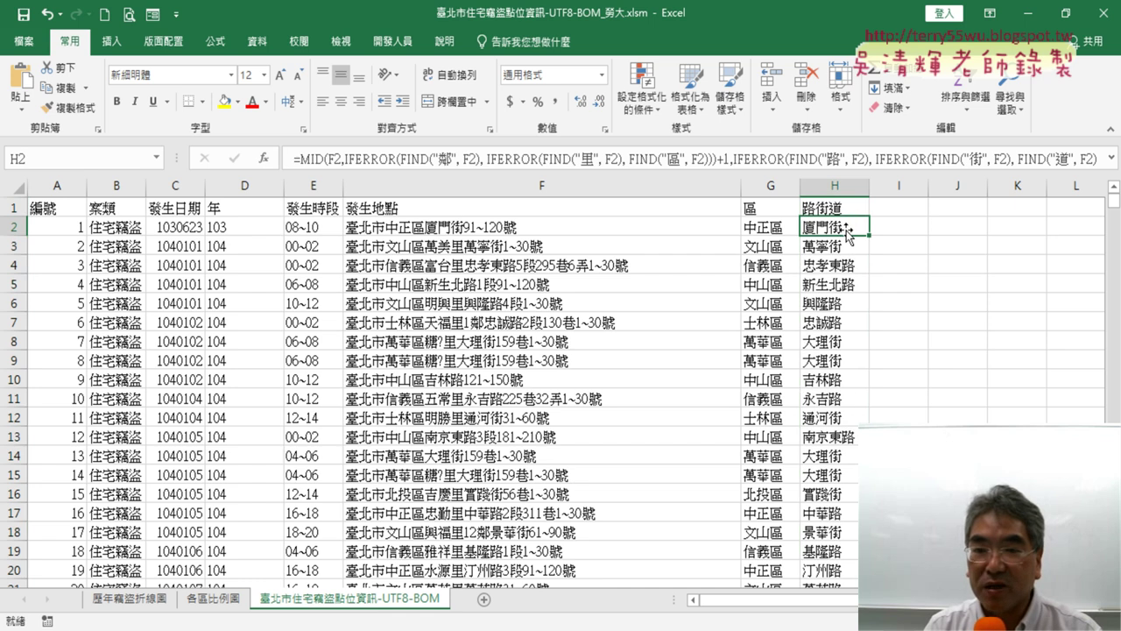
pyautogui.click(1111, 159)
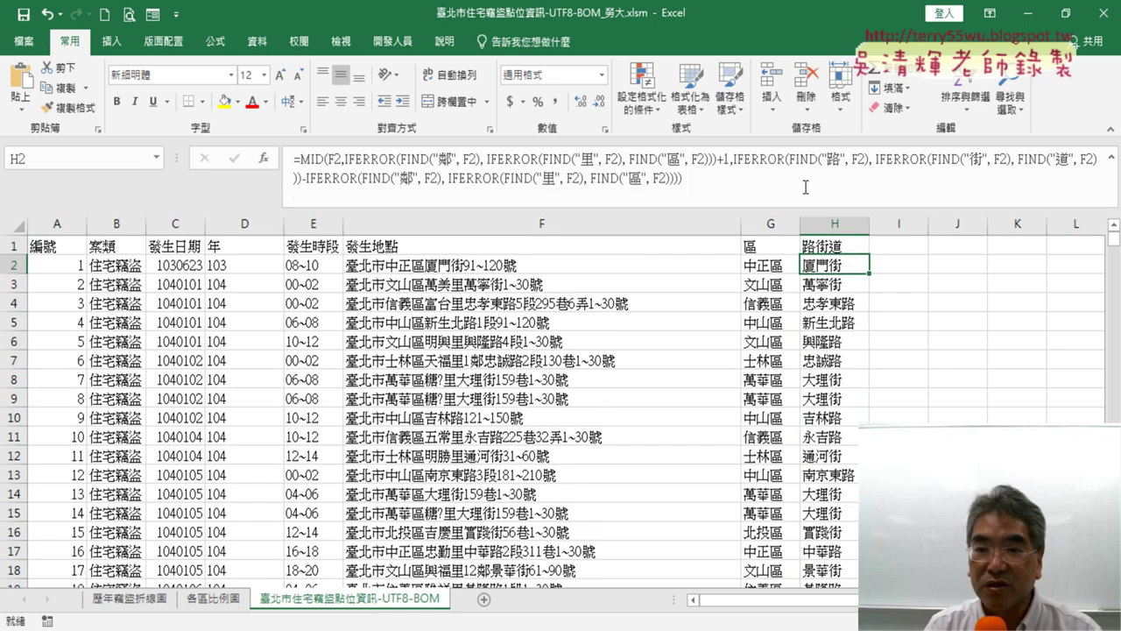
pyautogui.moveTo(751, 186); pyautogui.dragTo(262, 141)
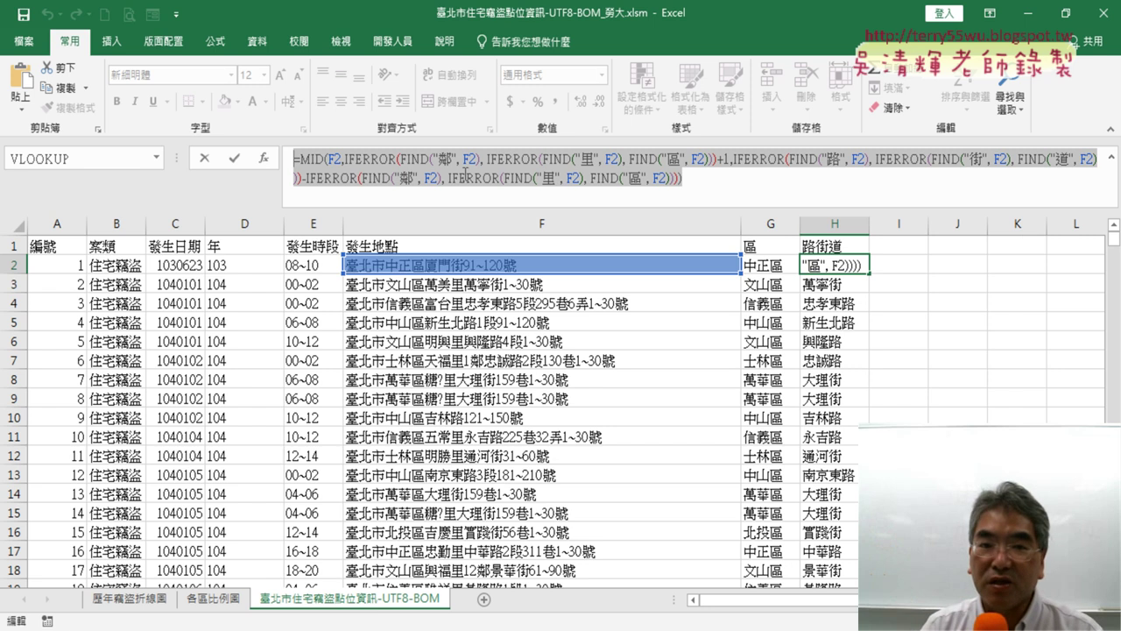
pyautogui.click(452, 162)
pyautogui.moveTo(401, 161); pyautogui.dragTo(427, 162)
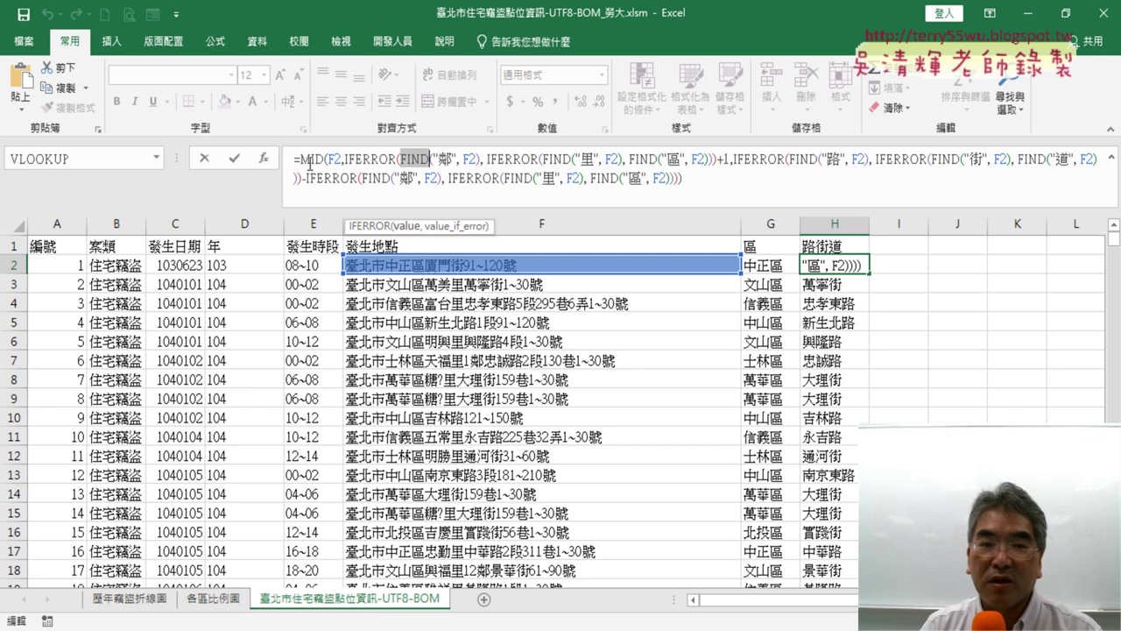
pyautogui.moveTo(299, 160); pyautogui.dragTo(397, 159)
pyautogui.click(345, 162)
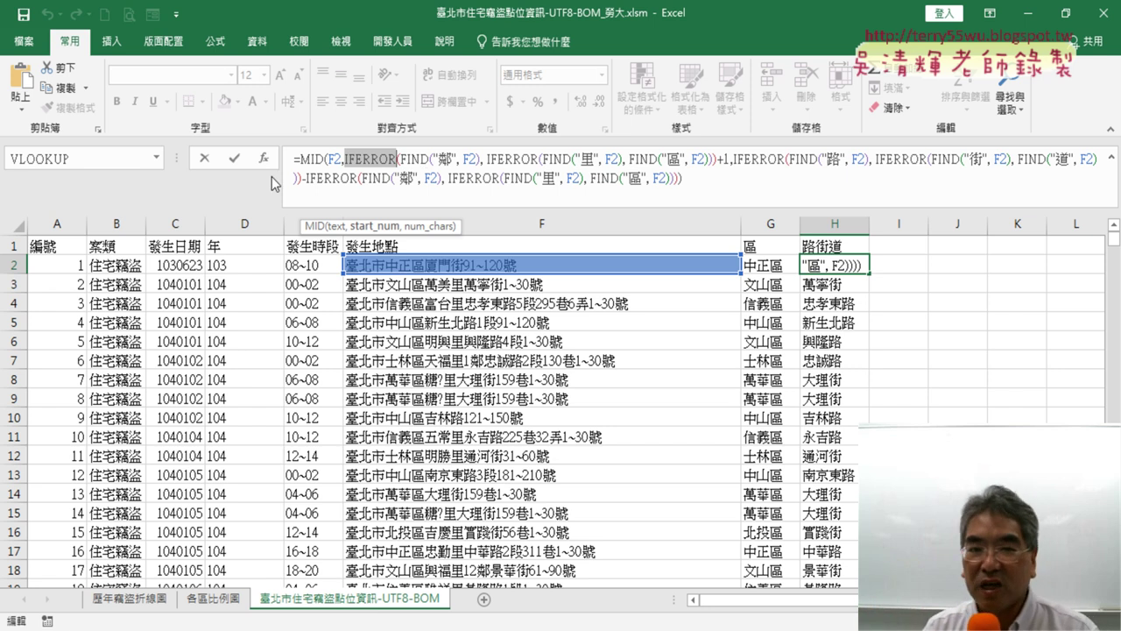
pyautogui.click(204, 158)
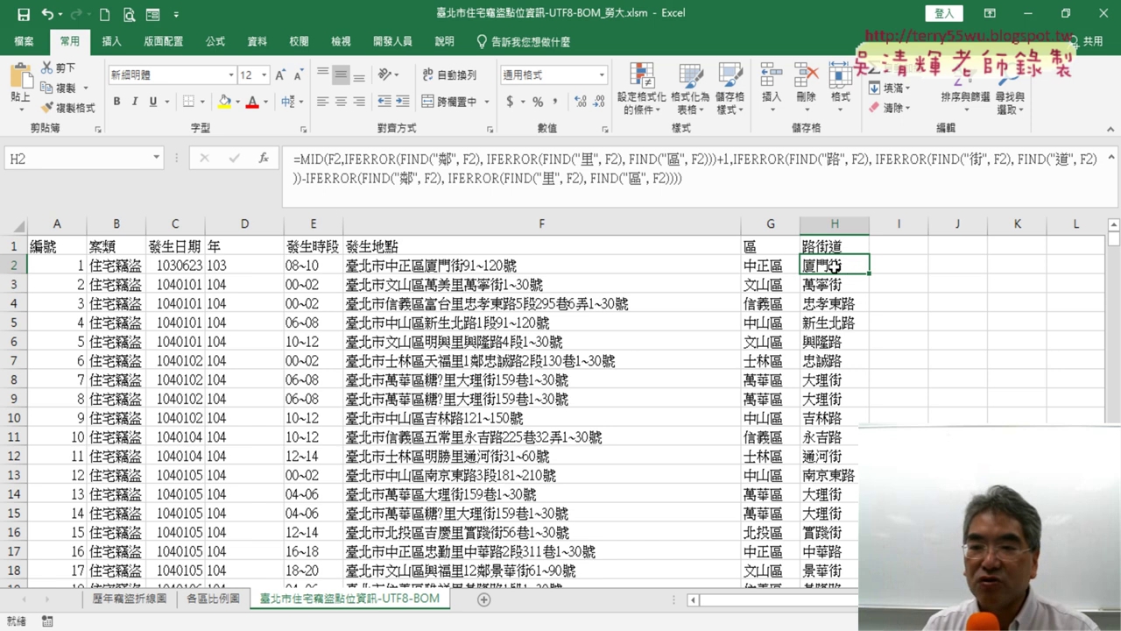
pyautogui.click(825, 228)
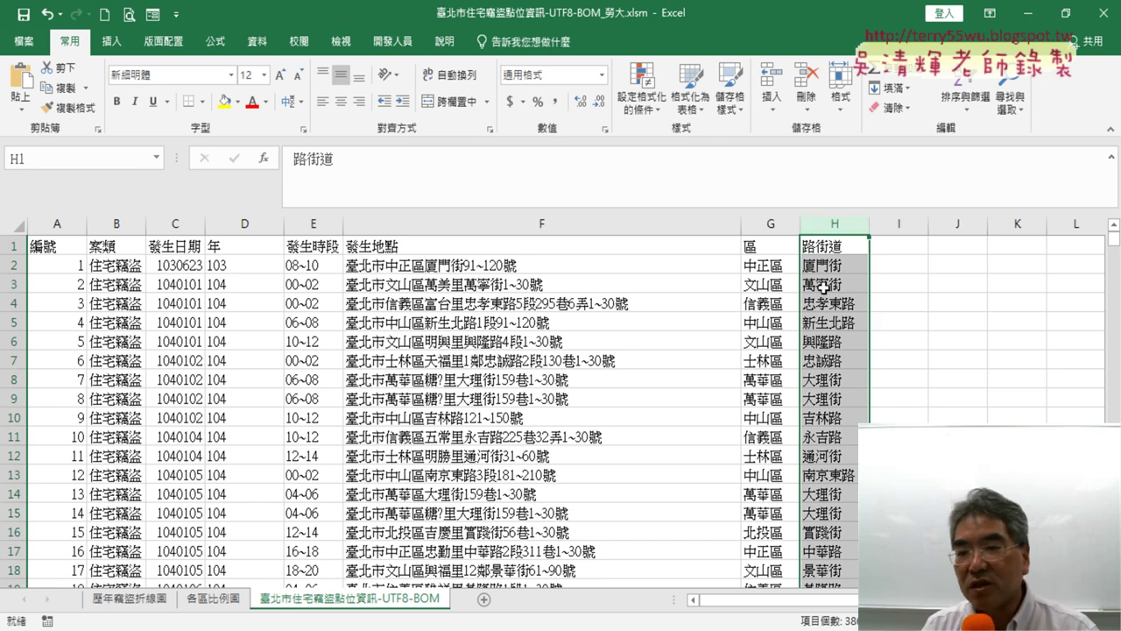
# Step: Insert a PivotTable from source range A1:H3868 on a new worksheet
pyautogui.press('Down')
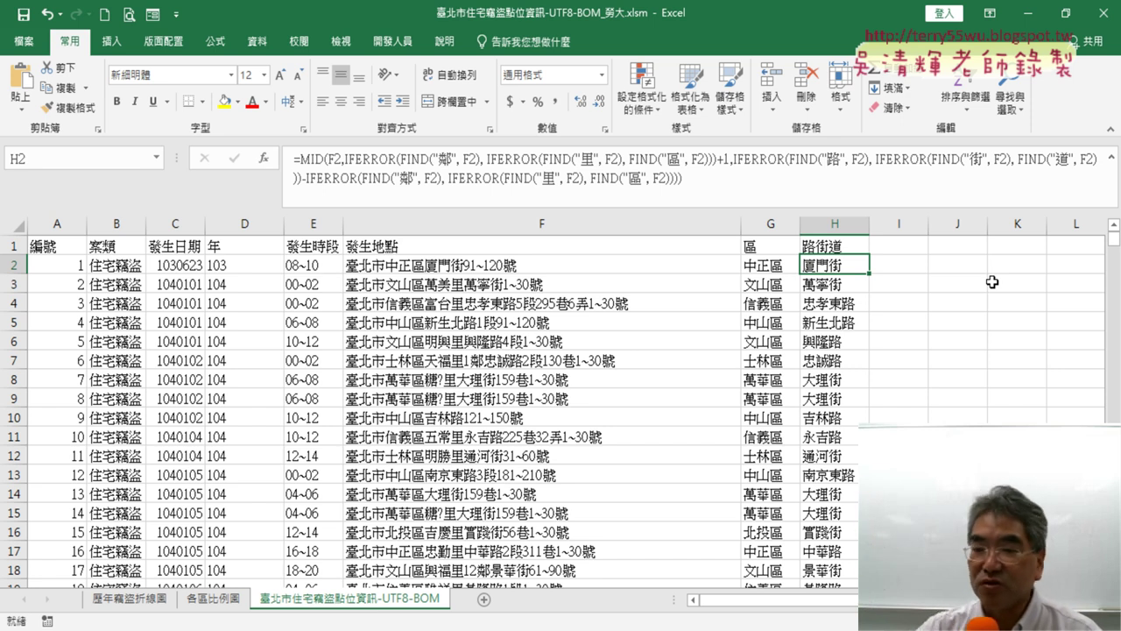
pyautogui.click(317, 306)
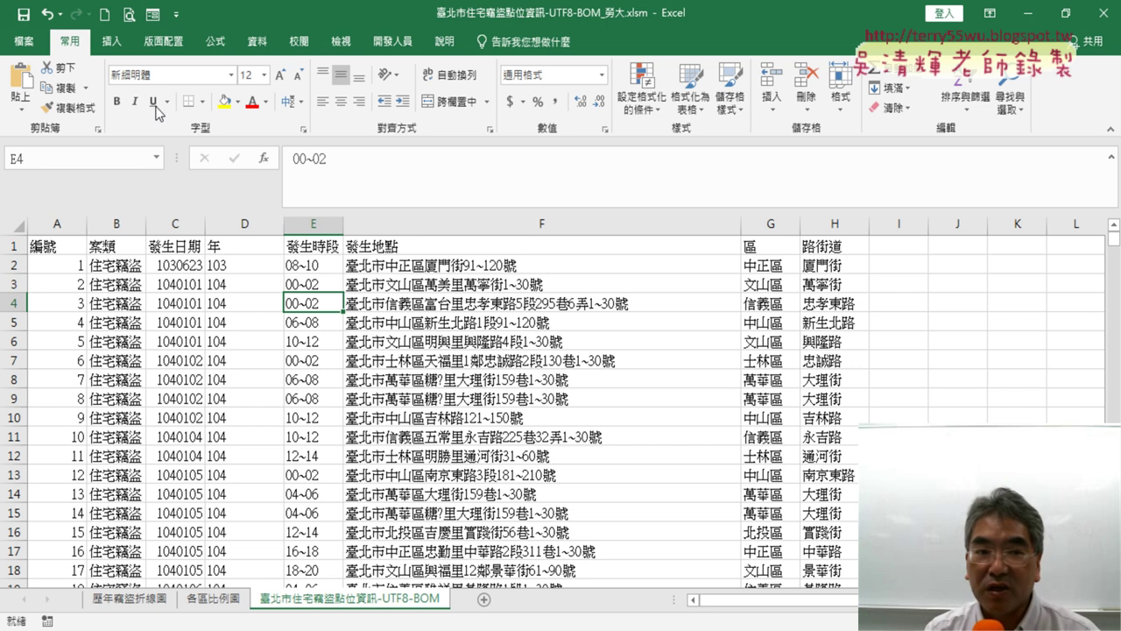
pyautogui.click(111, 42)
pyautogui.click(39, 91)
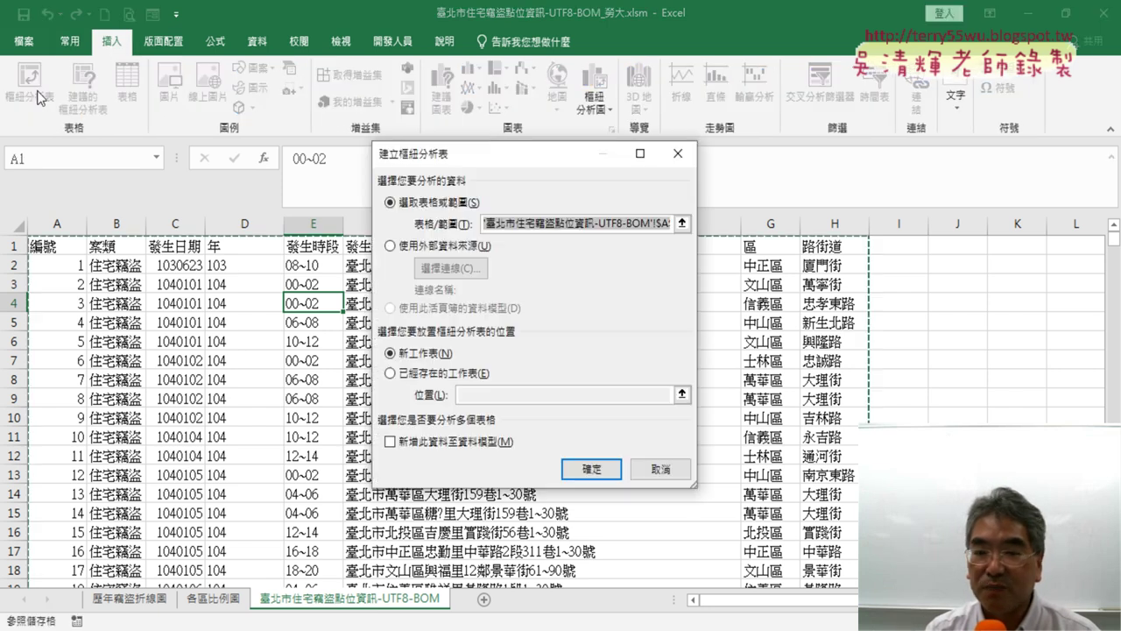
pyautogui.moveTo(619, 223); pyautogui.dragTo(671, 223)
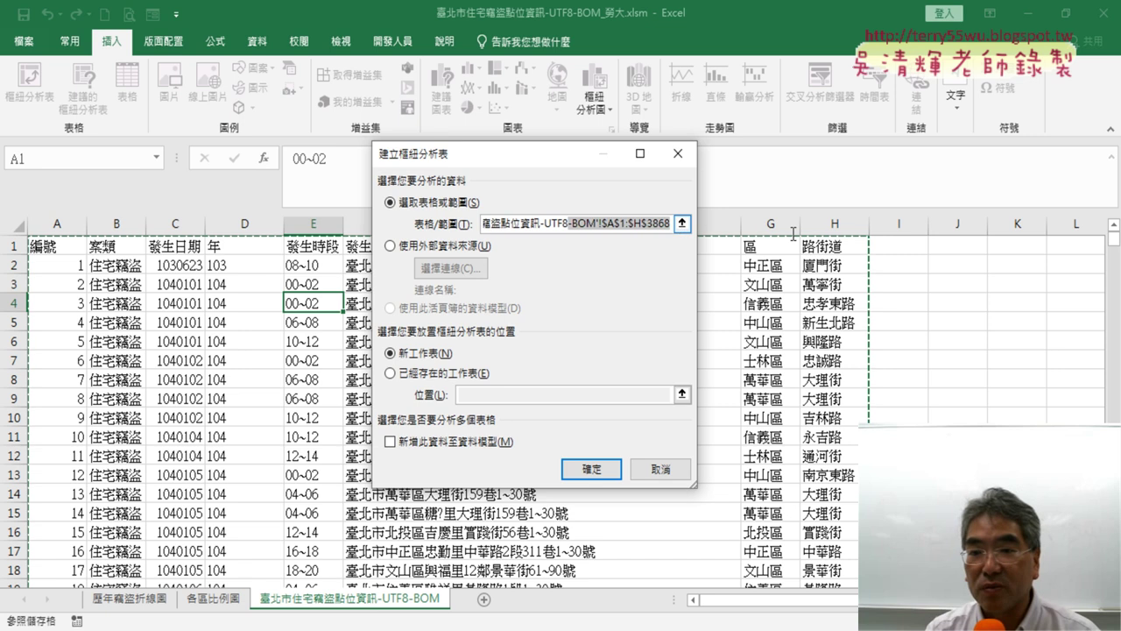
pyautogui.click(599, 470)
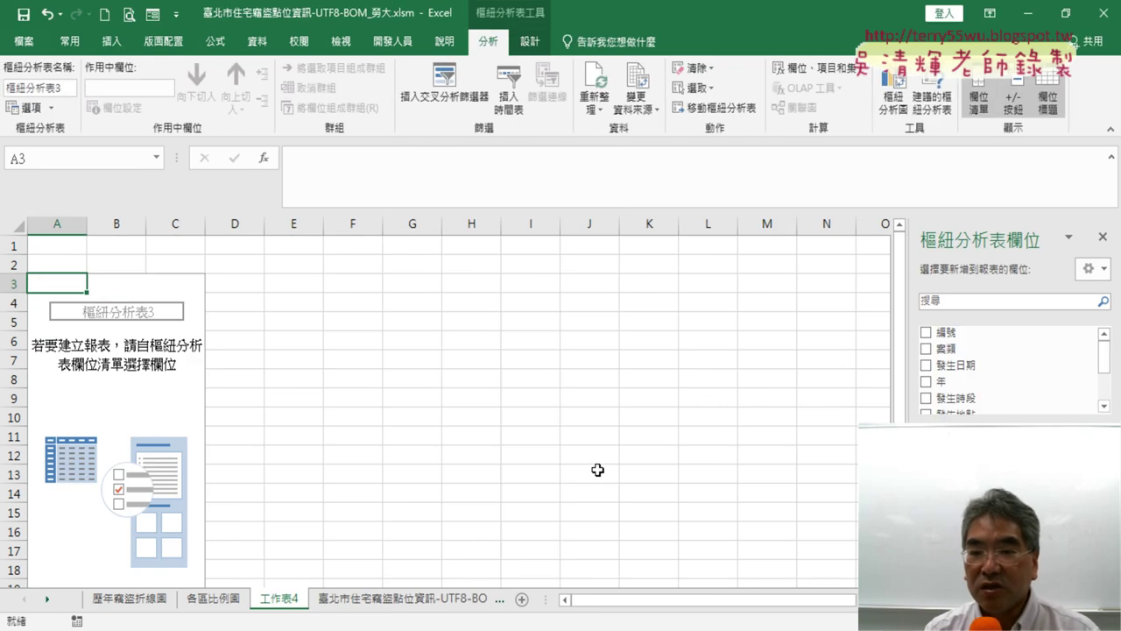
# Step: Add the 路街道 field to Rows and Values to show a burglary count per street
pyautogui.moveTo(1104, 359); pyautogui.dragTo(1104, 385)
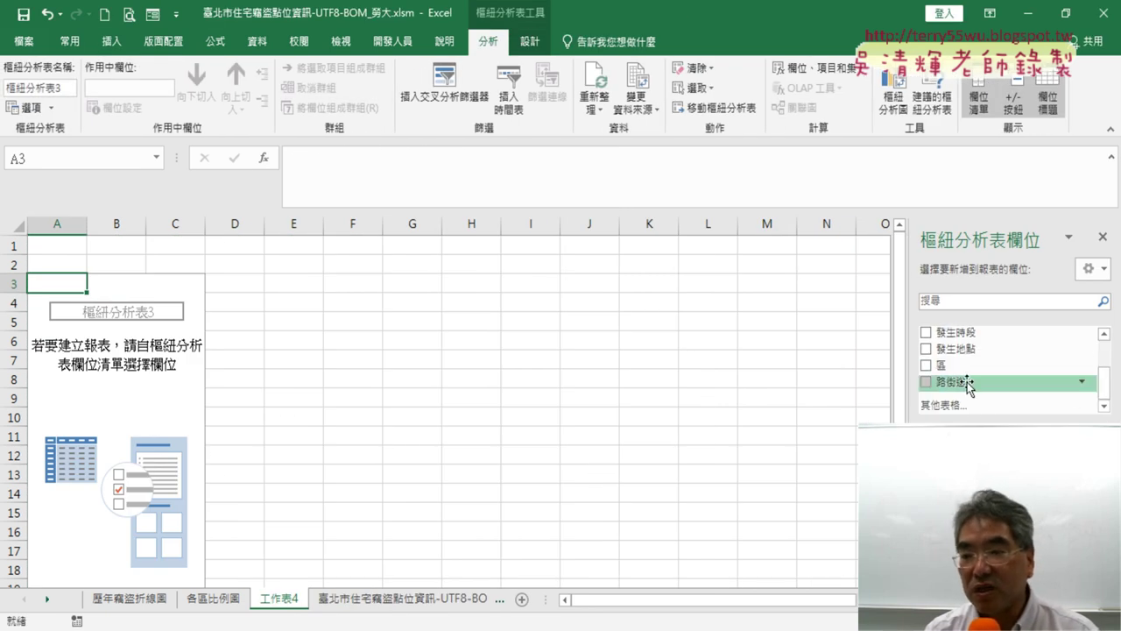
pyautogui.moveTo(969, 385); pyautogui.dragTo(983, 409)
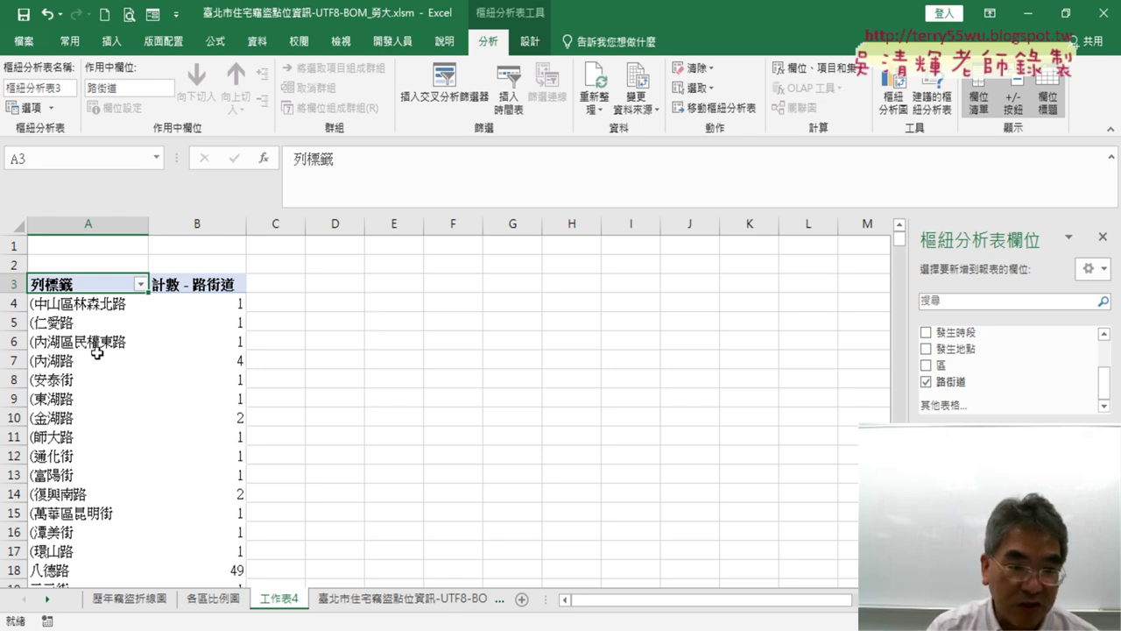
pyautogui.click(217, 306)
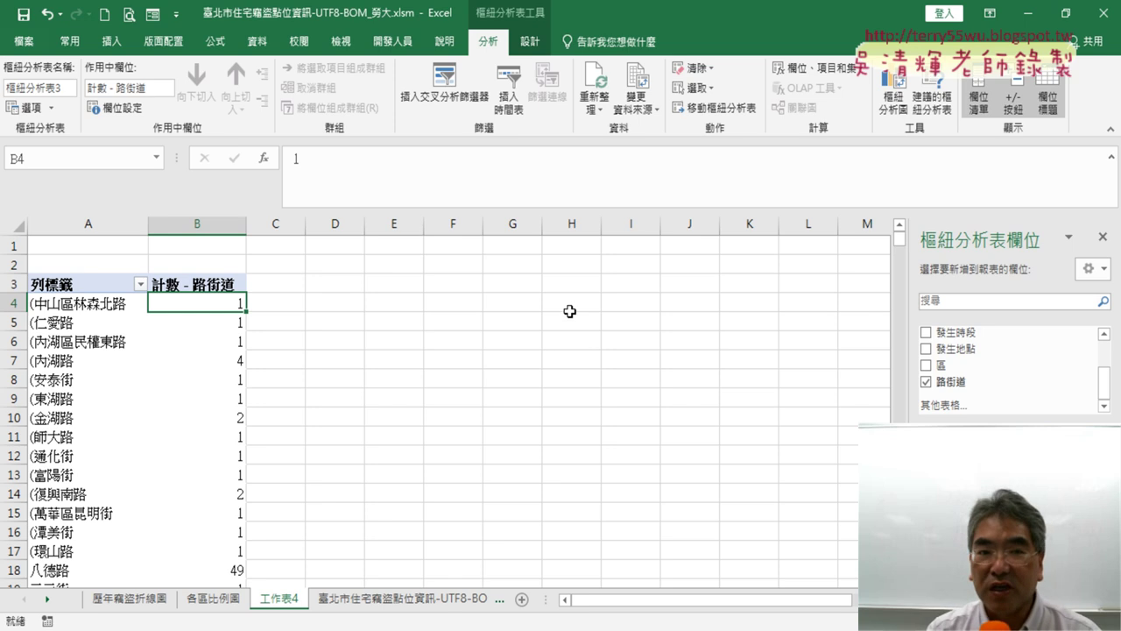
# Step: Sort the counts descending so 中山北路 (112) tops the list, followed by 忠孝東路 (75)
pyautogui.click(267, 49)
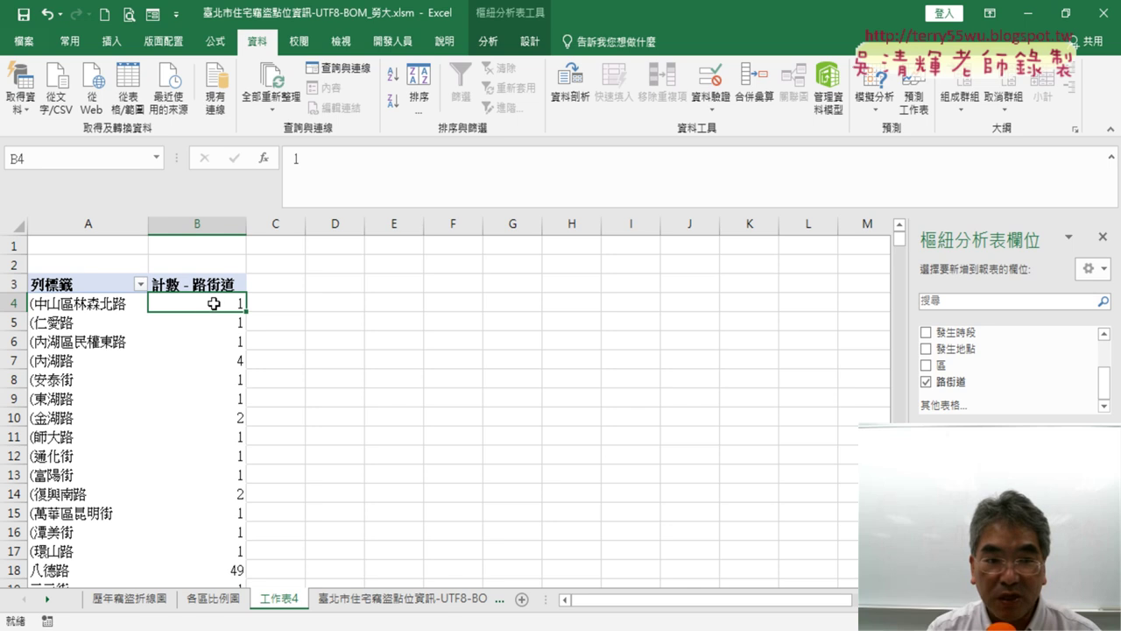
pyautogui.moveTo(216, 305)
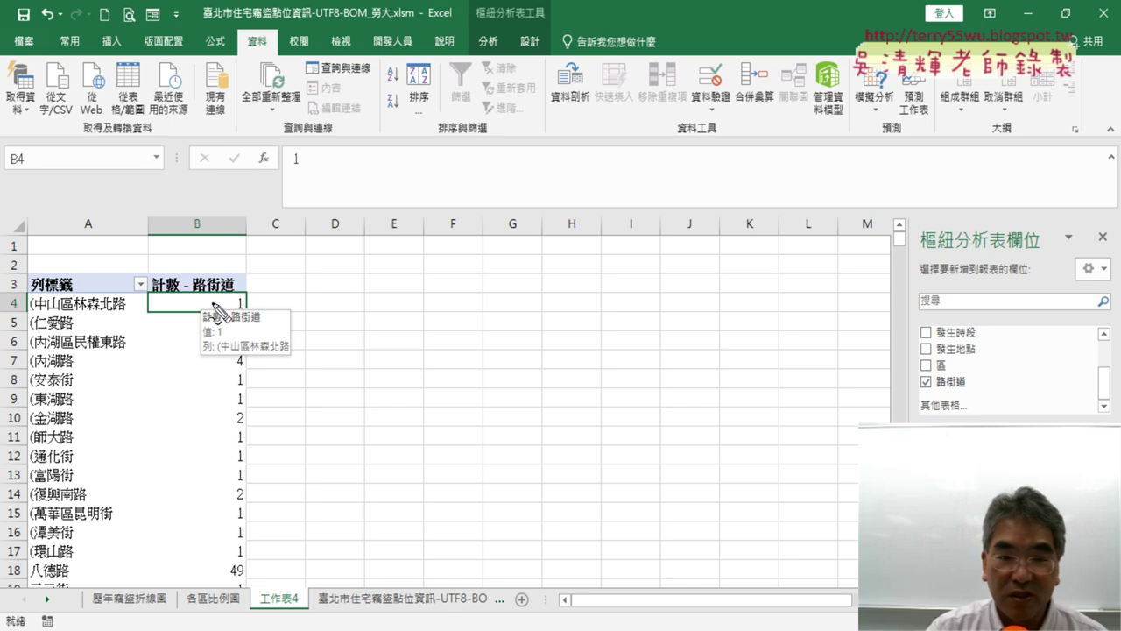
pyautogui.moveTo(141, 298)
pyautogui.mouseDown()
pyautogui.moveTo(168, 317)
pyautogui.moveTo(200, 312)
pyautogui.mouseUp()
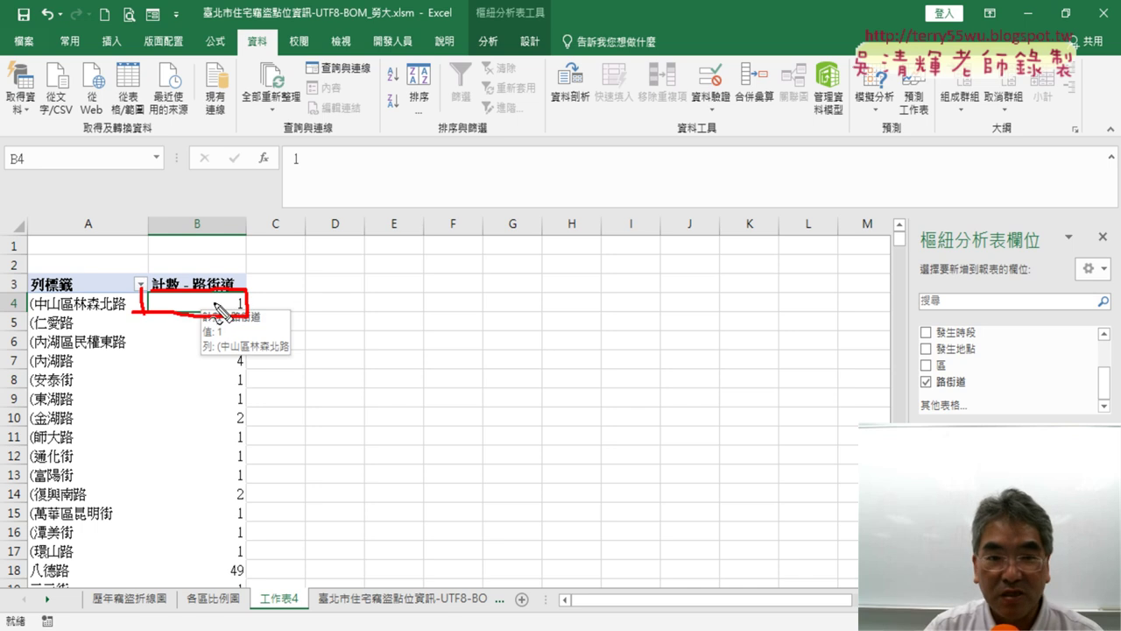
pyautogui.moveTo(273, 25); pyautogui.dragTo(263, 58)
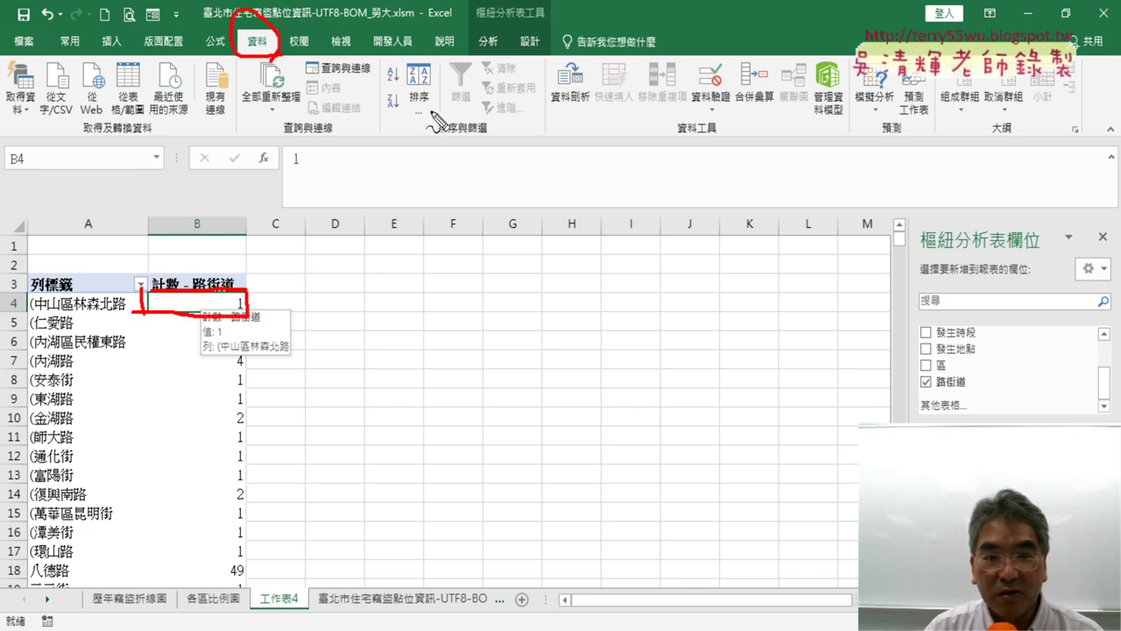
pyautogui.moveTo(390, 86)
pyautogui.mouseDown()
pyautogui.moveTo(385, 112)
pyautogui.moveTo(407, 123)
pyautogui.mouseUp()
pyautogui.press('Escape')
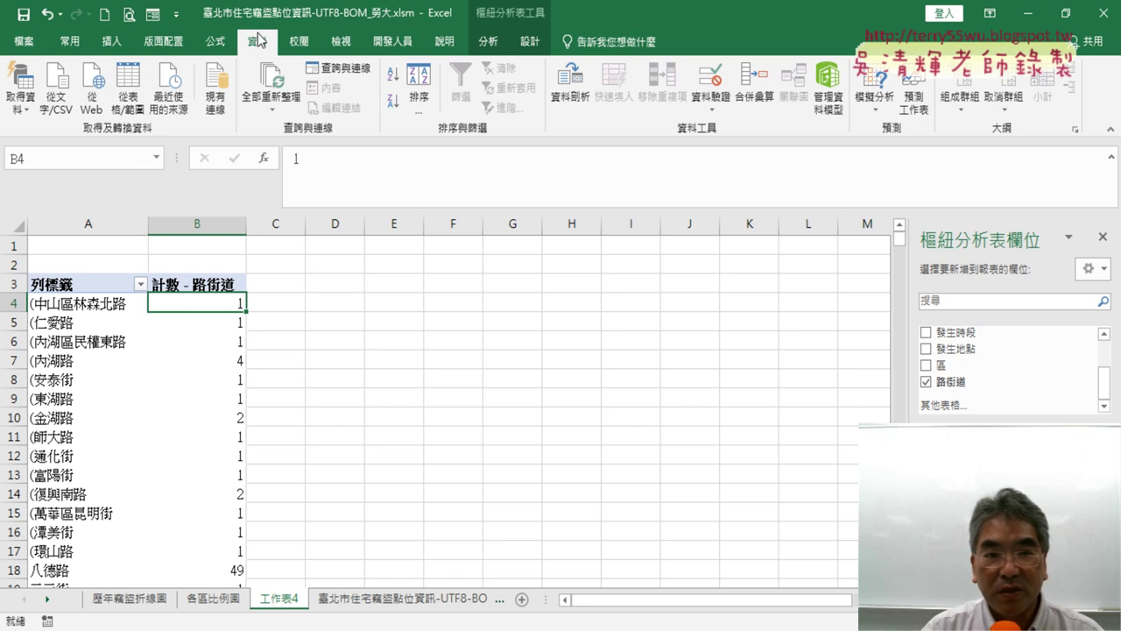
pyautogui.click(394, 103)
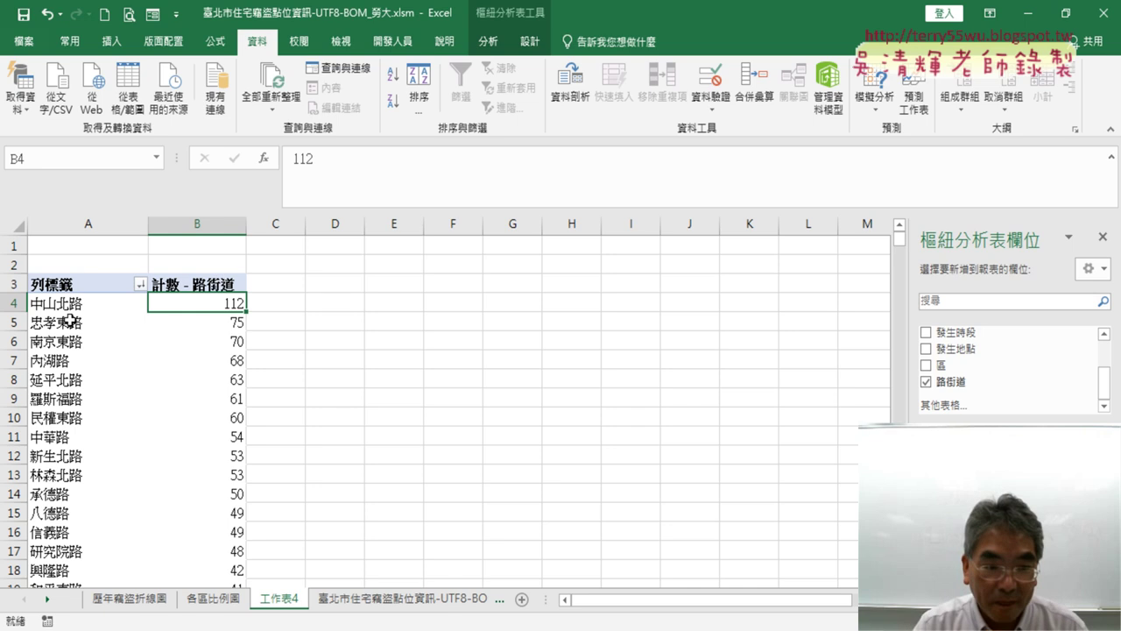
# Step: Highlight the top-ranked street rows, then bring up the Row Labels sort and filter list
pyautogui.moveTo(14, 303); pyautogui.dragTo(28, 514)
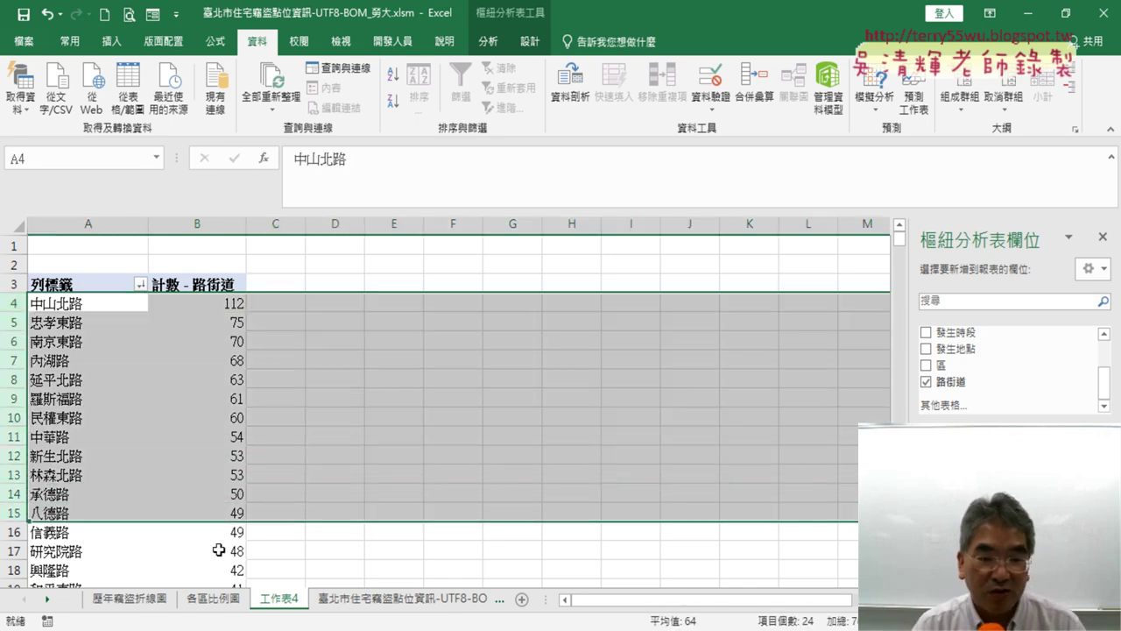
pyautogui.scroll(-2, 189, 527)
pyautogui.moveTo(16, 363); pyautogui.dragTo(18, 494)
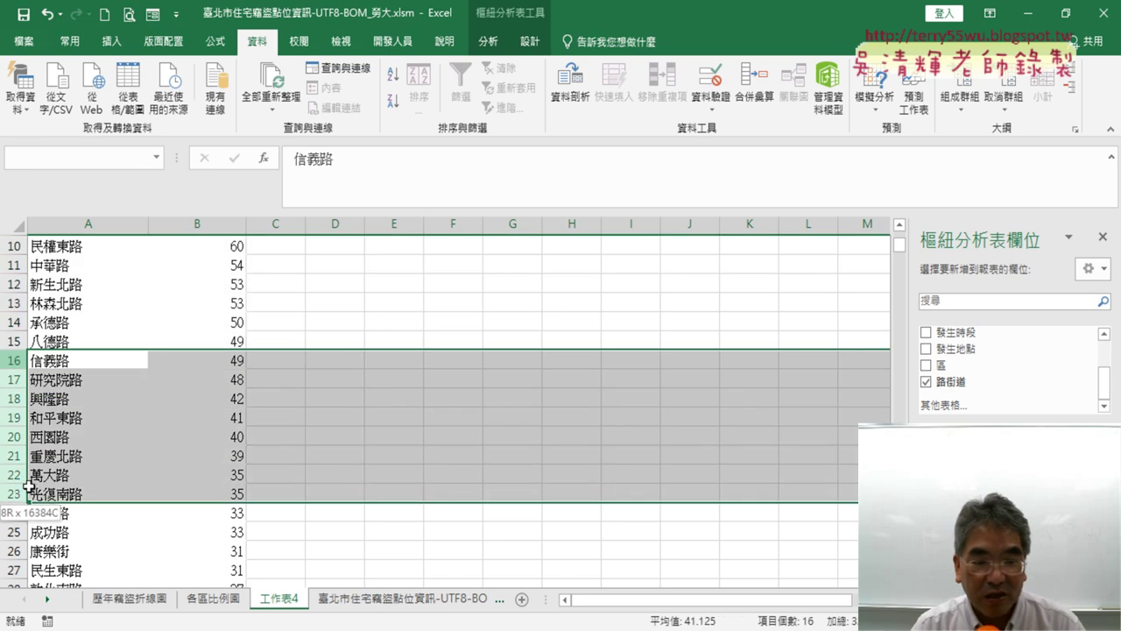
pyautogui.scroll(3, 137, 306)
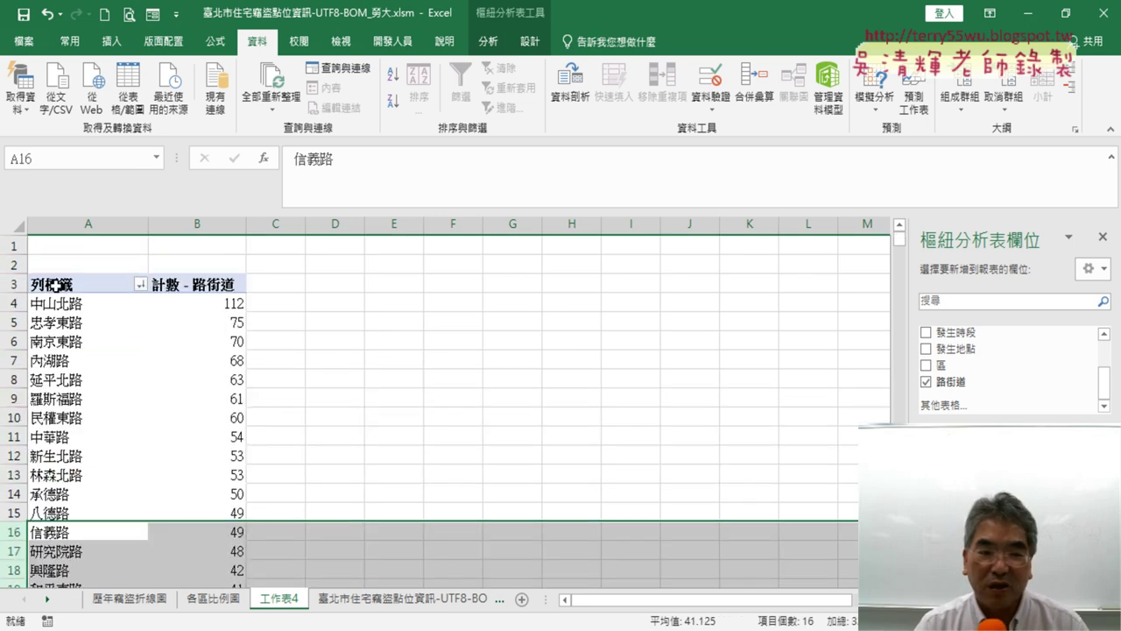
pyautogui.moveTo(142, 293)
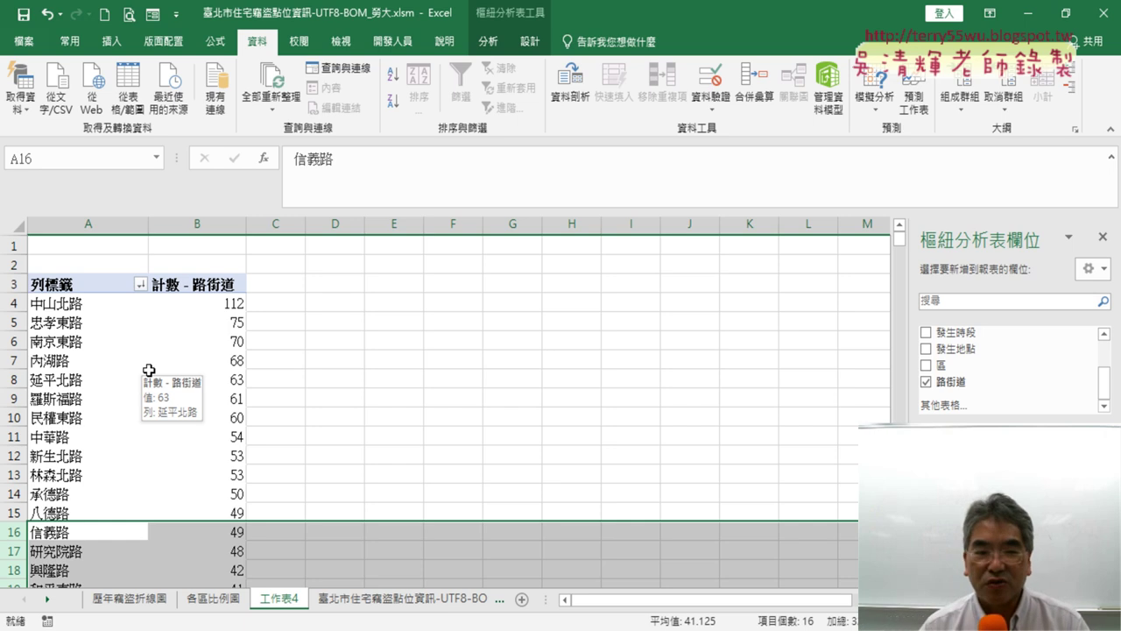
pyautogui.click(141, 284)
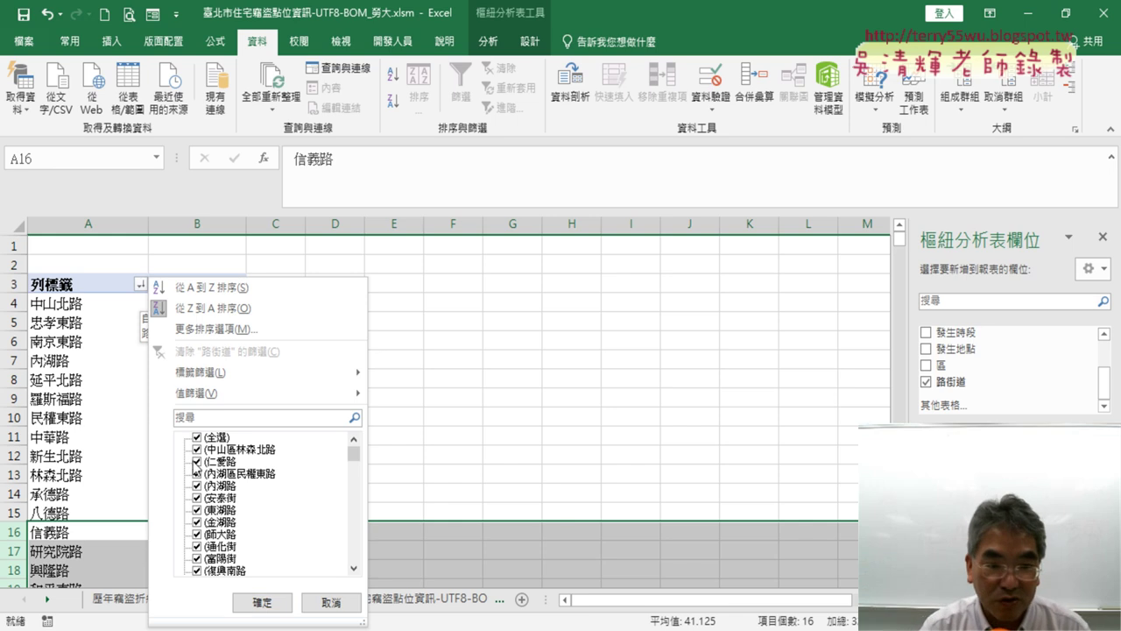
# Step: Untick (全選) in the street filter list so every street is cleared
pyautogui.scroll(-2, 200, 496)
pyautogui.scroll(-2, 237, 498)
pyautogui.scroll(-2, 280, 499)
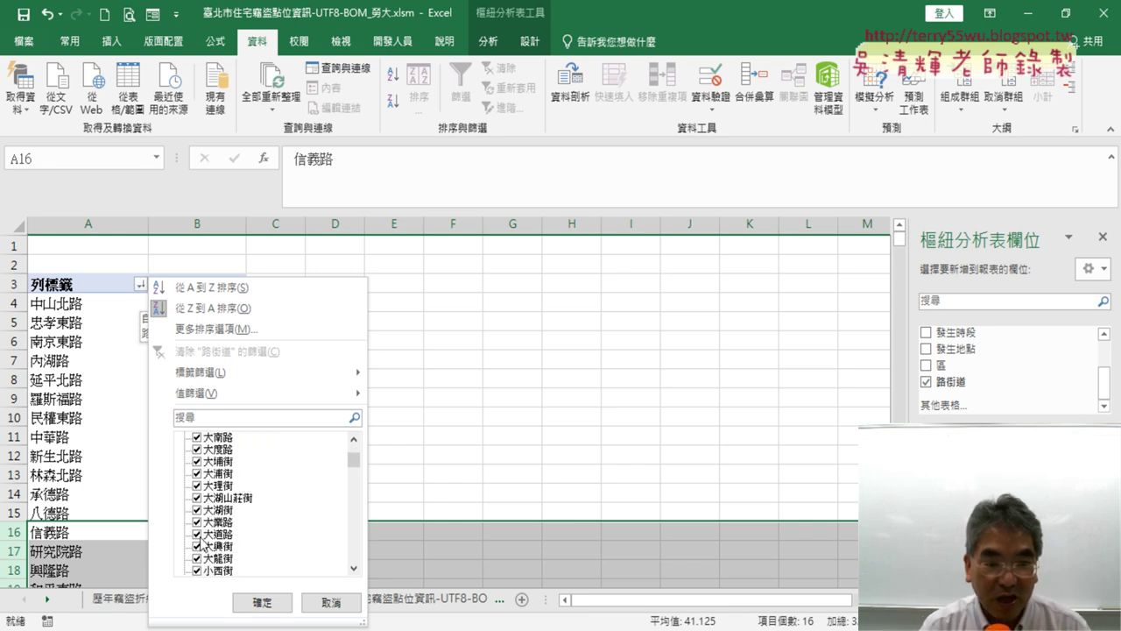
pyautogui.scroll(-2, 325, 502)
pyautogui.moveTo(353, 465)
pyautogui.mouseDown()
pyautogui.moveTo(354, 484)
pyautogui.moveTo(354, 426)
pyautogui.mouseUp()
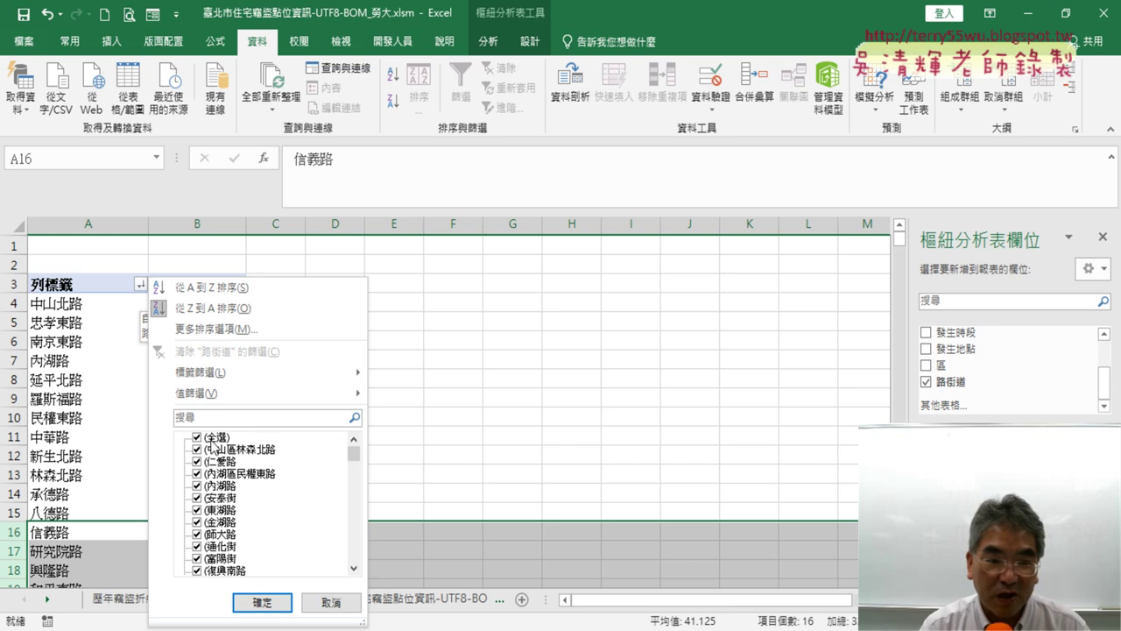
pyautogui.click(197, 437)
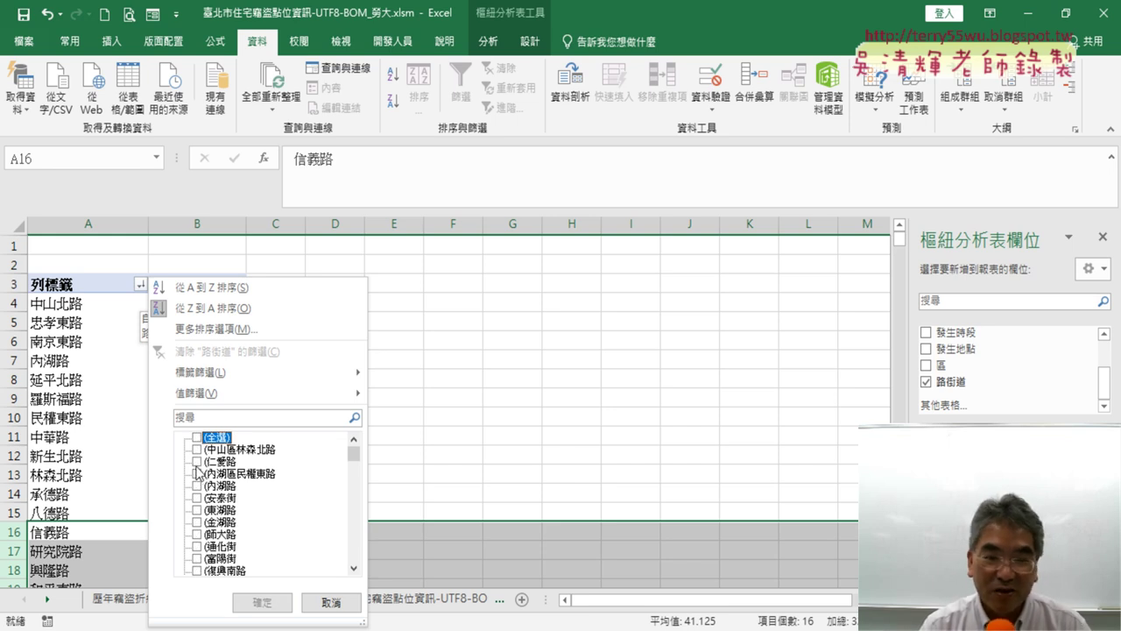
pyautogui.moveTo(263, 393)
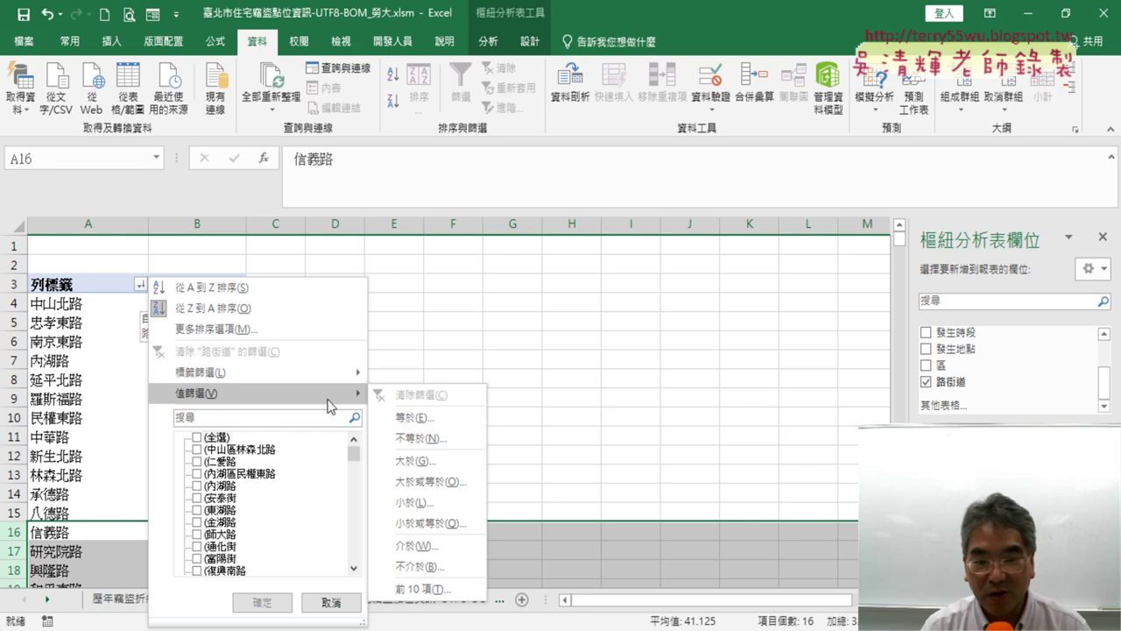
# Step: Apply a 前10項 value filter keeping the top 10 streets by 計數 - 路街道, totalling 669
pyautogui.click(422, 592)
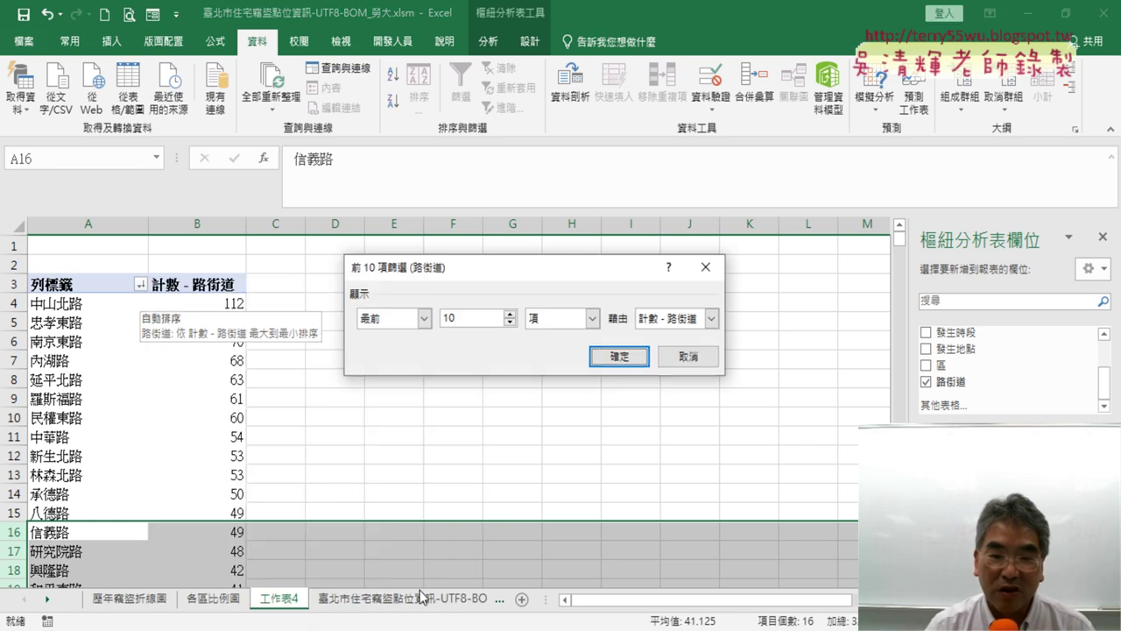
pyautogui.doubleClick(471, 315)
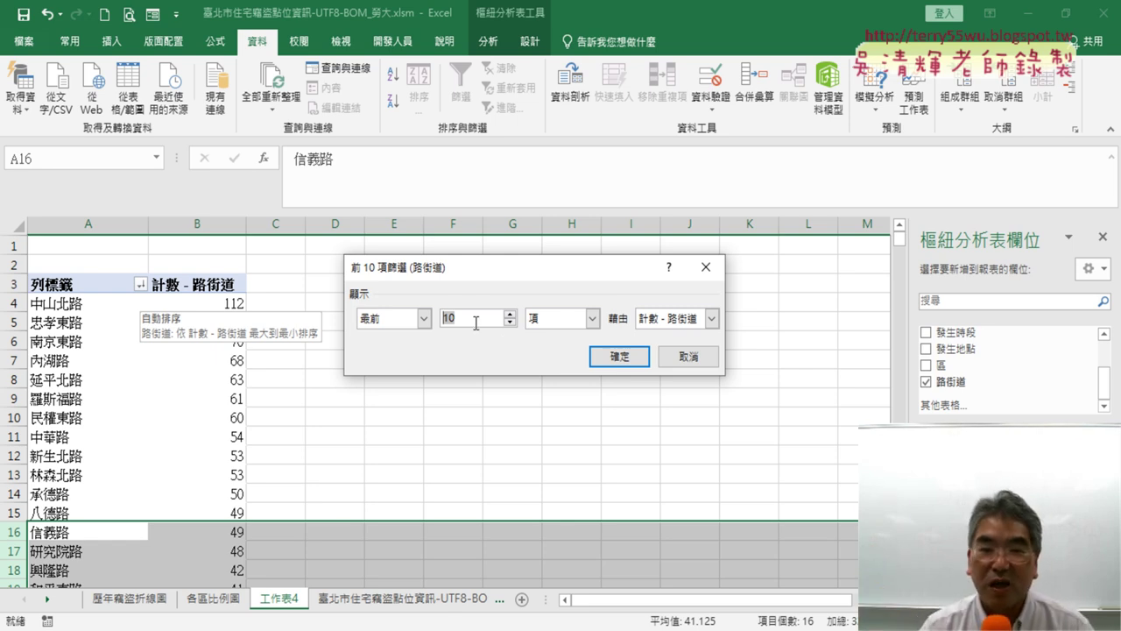
pyautogui.click(620, 356)
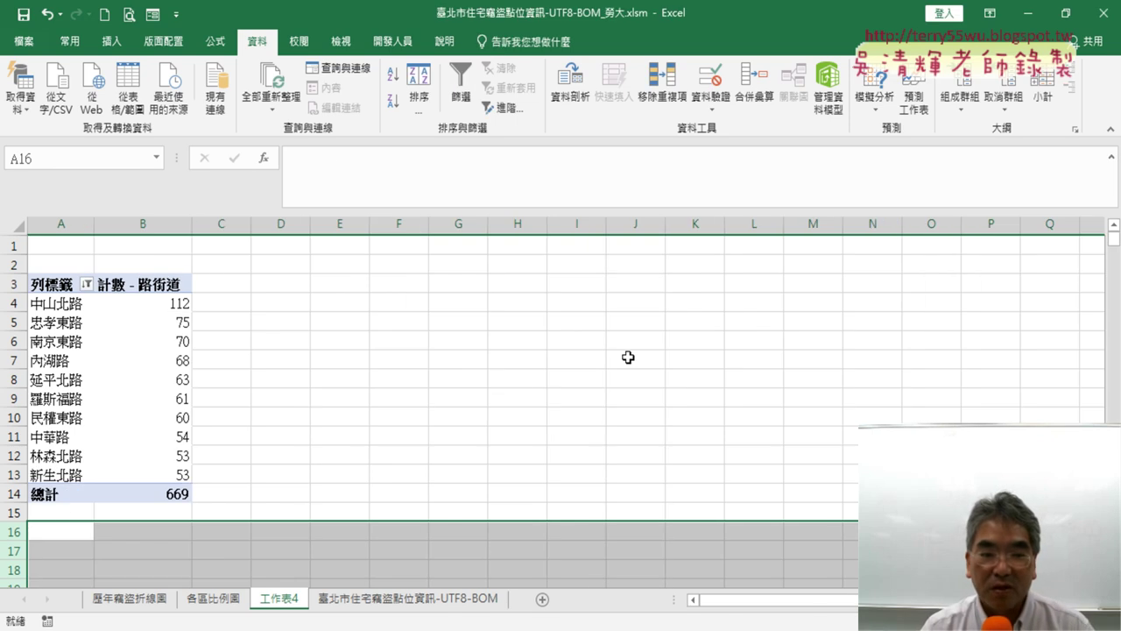
# Step: Insert a clustered column PivotChart of the top 10 streets' burglary counts from the Analyze tab
pyautogui.click(16, 302)
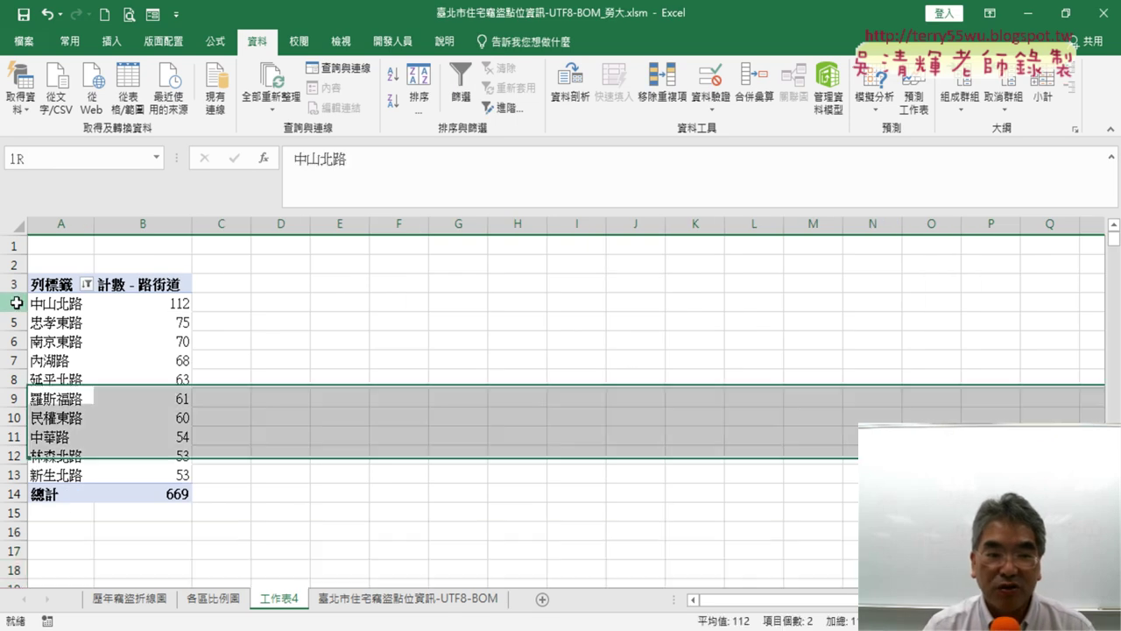
pyautogui.moveTo(16, 302); pyautogui.dragTo(16, 474)
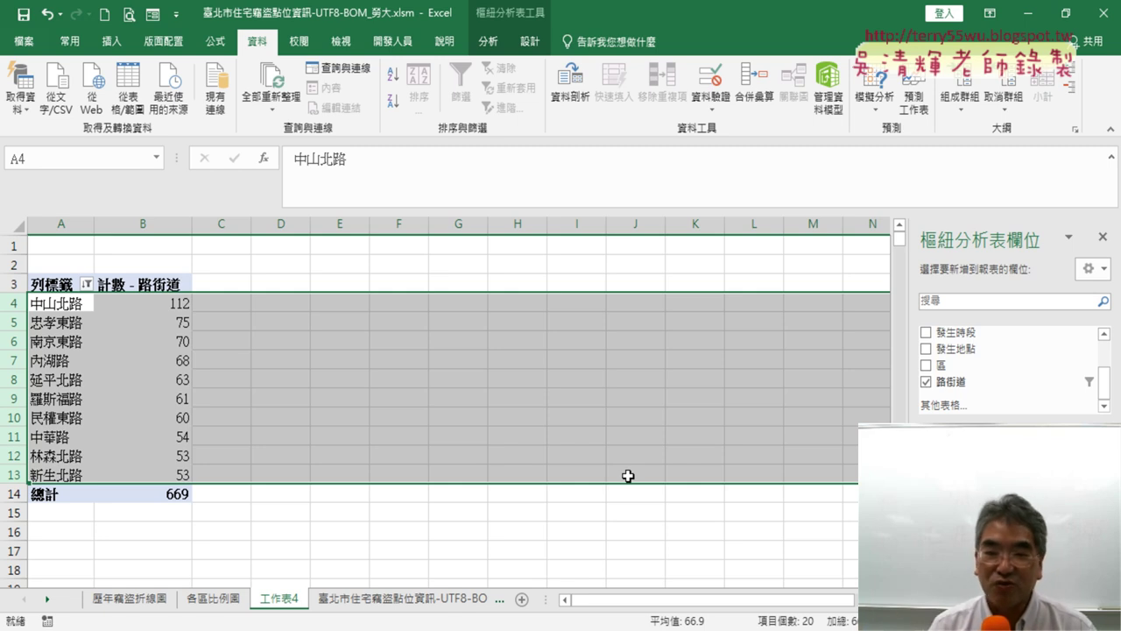
pyautogui.click(131, 384)
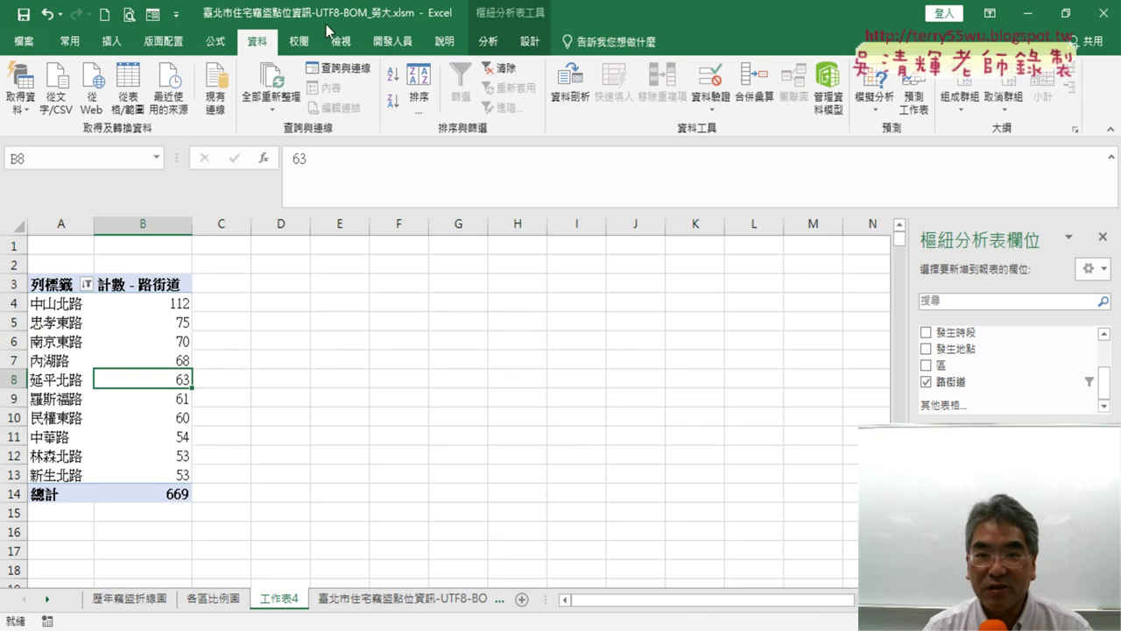
pyautogui.click(488, 42)
pyautogui.click(894, 101)
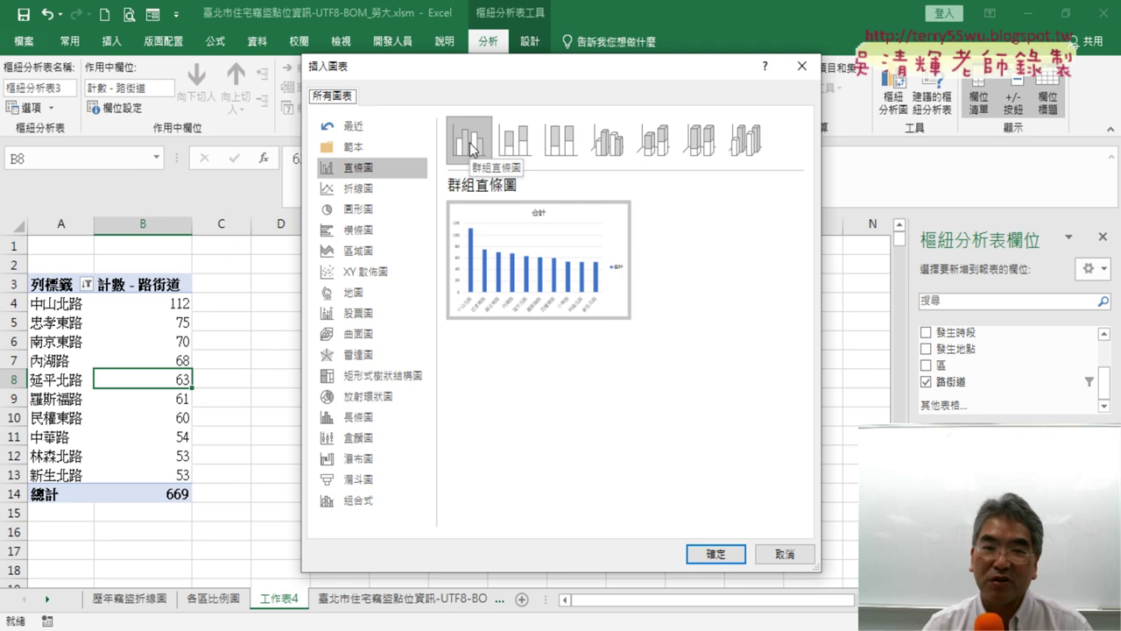
pyautogui.moveTo(468, 132)
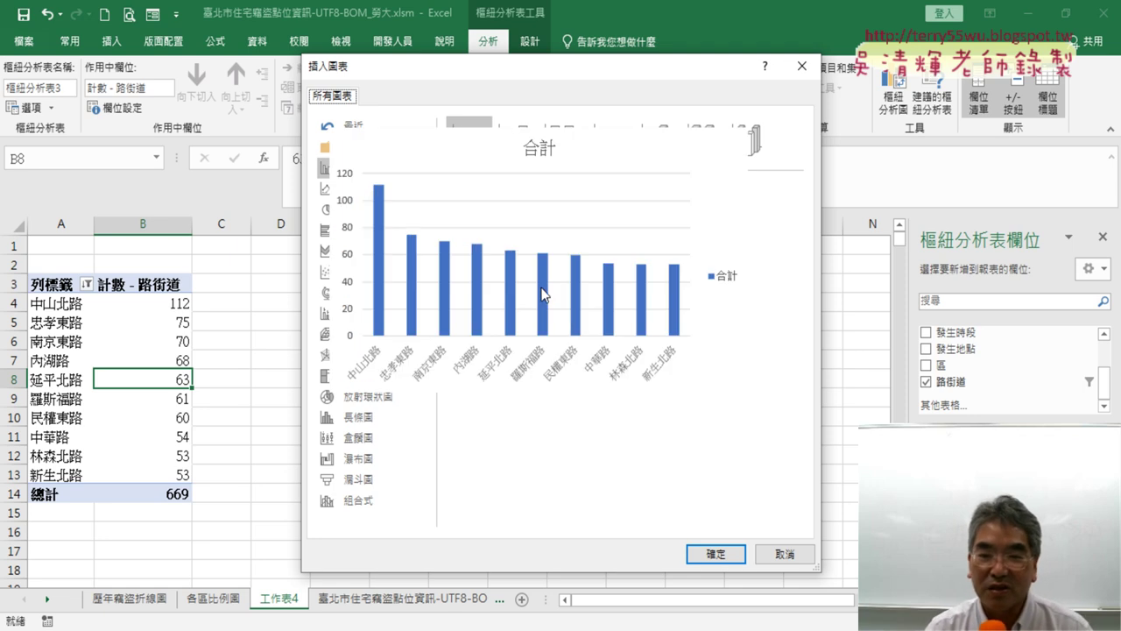
pyautogui.click(718, 554)
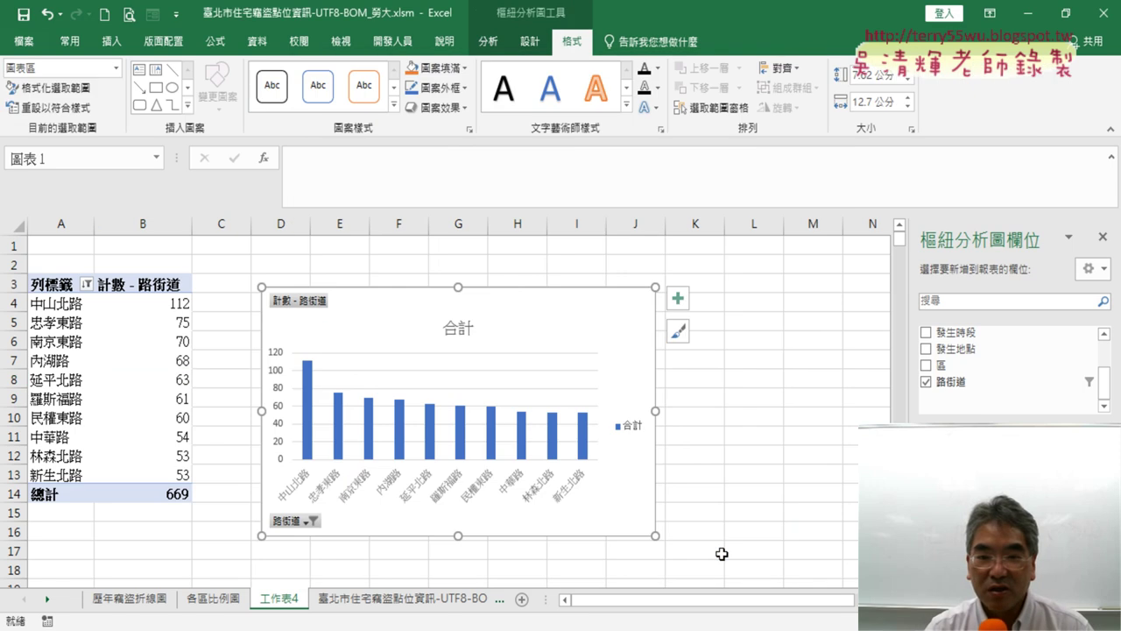
# Step: Change the 工作表4 tab name to 路街道前十名直條圖, then reopen the name for editing
pyautogui.doubleClick(285, 603)
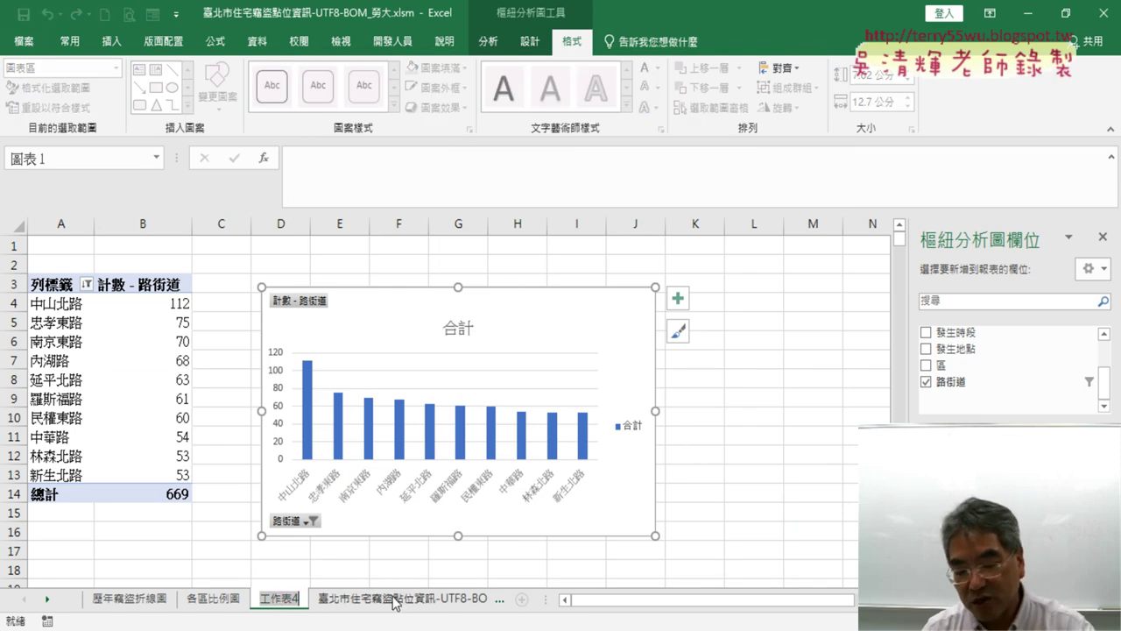
pyautogui.write('路')
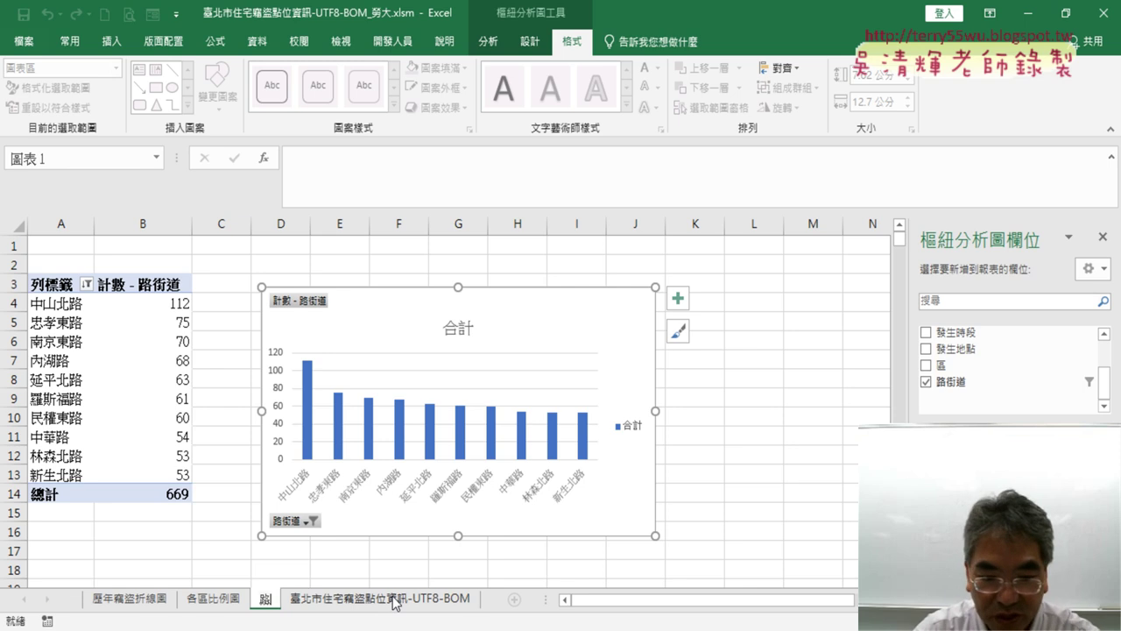
pyautogui.write('解週')
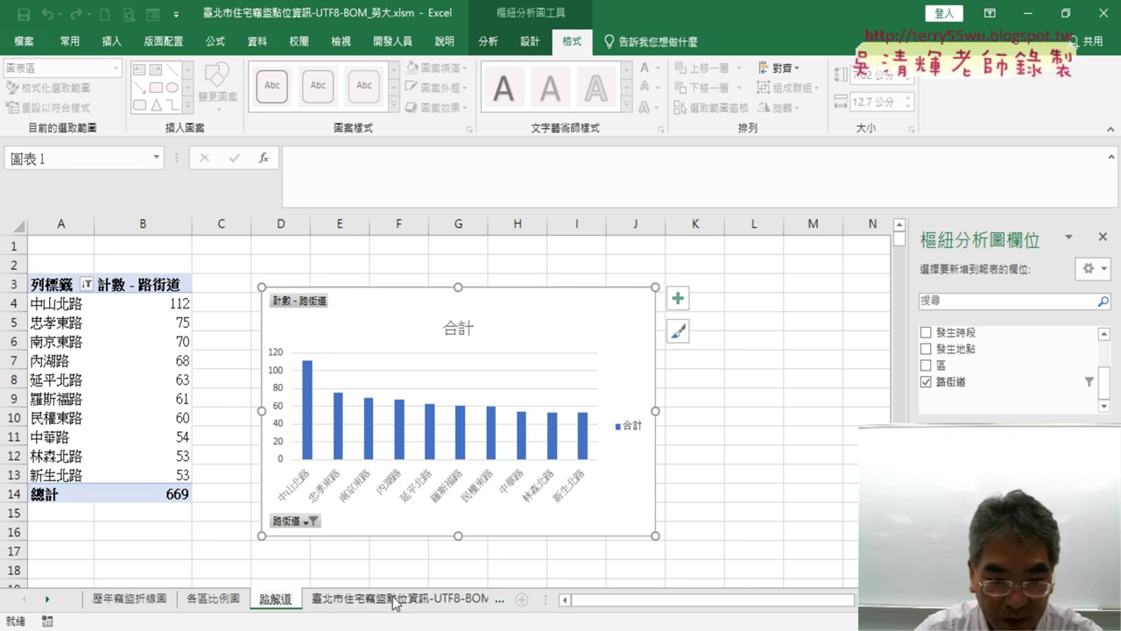
pyautogui.write('街道')
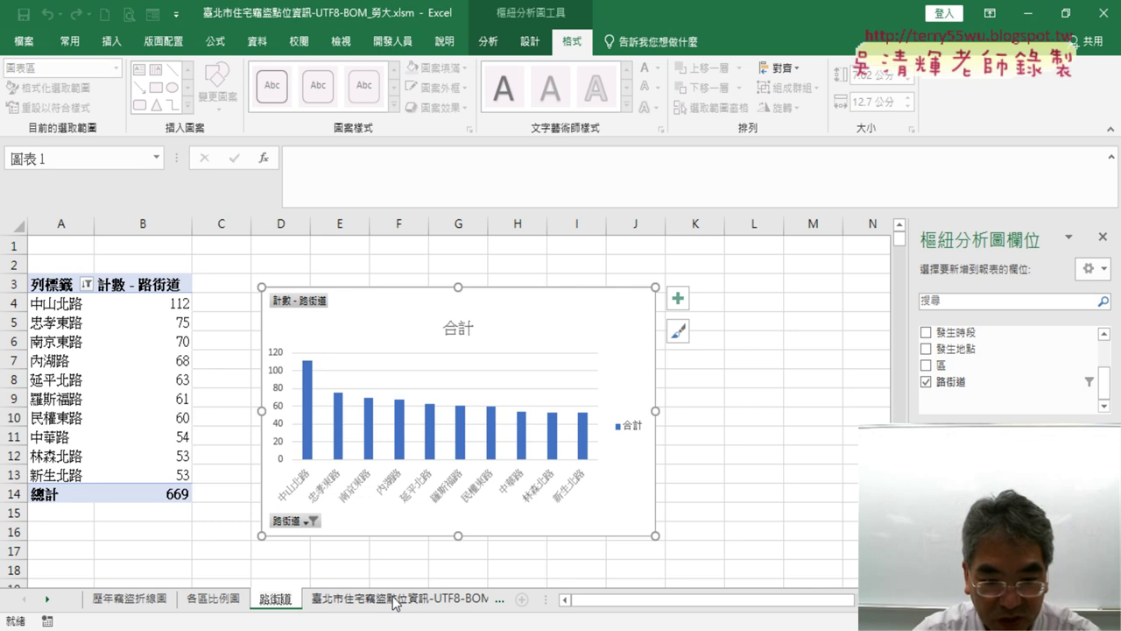
pyautogui.write('ㄑ')
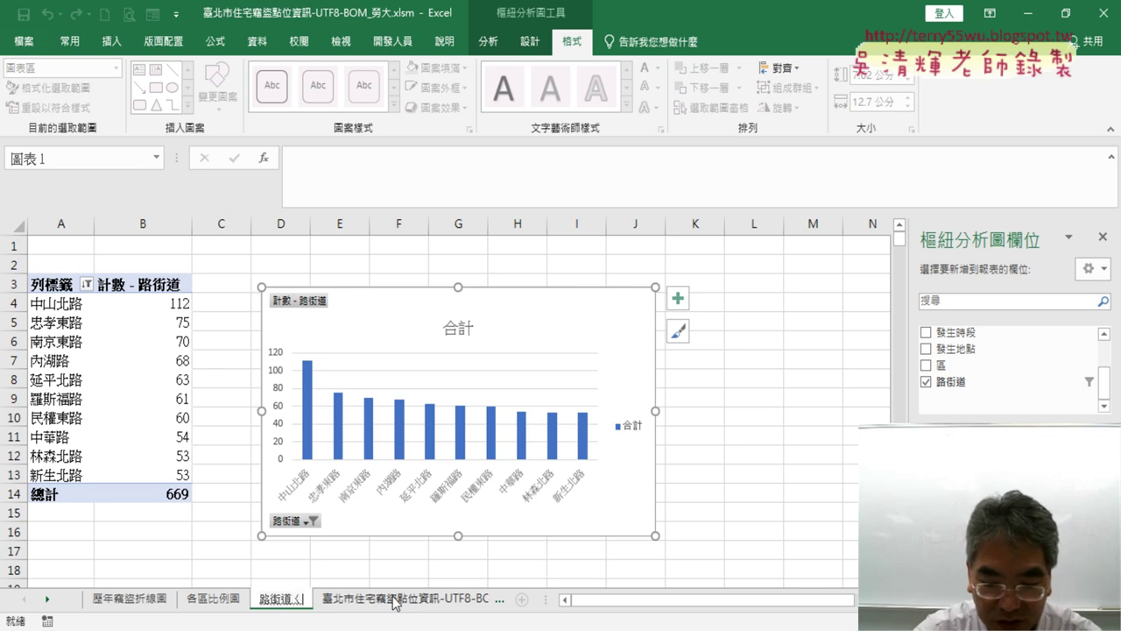
pyautogui.write('竊盜前')
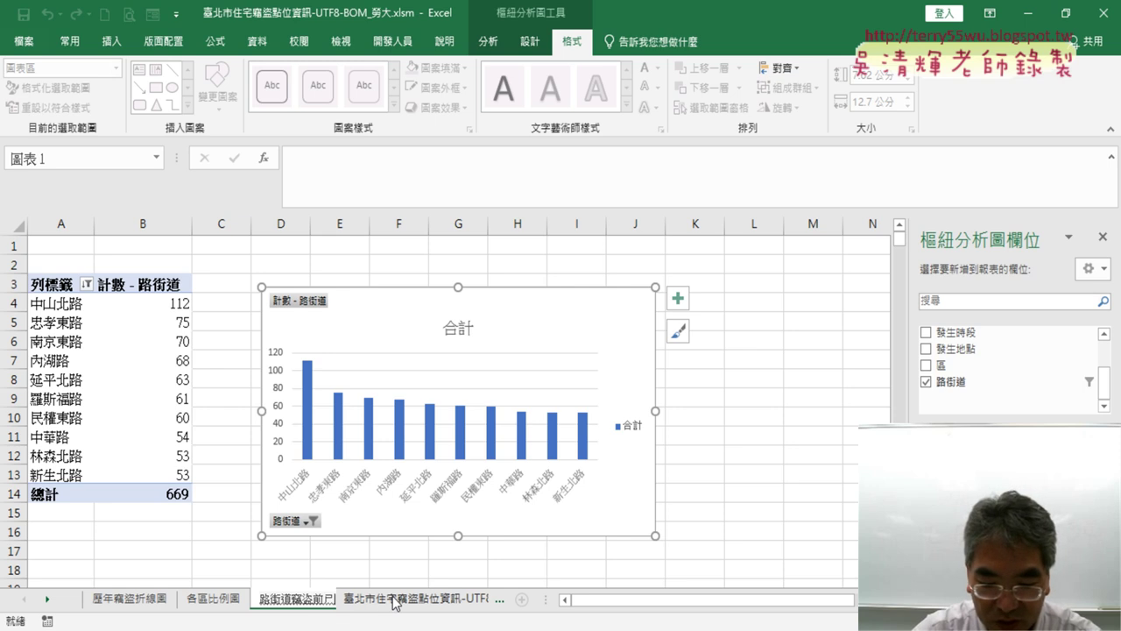
pyautogui.write('十名')
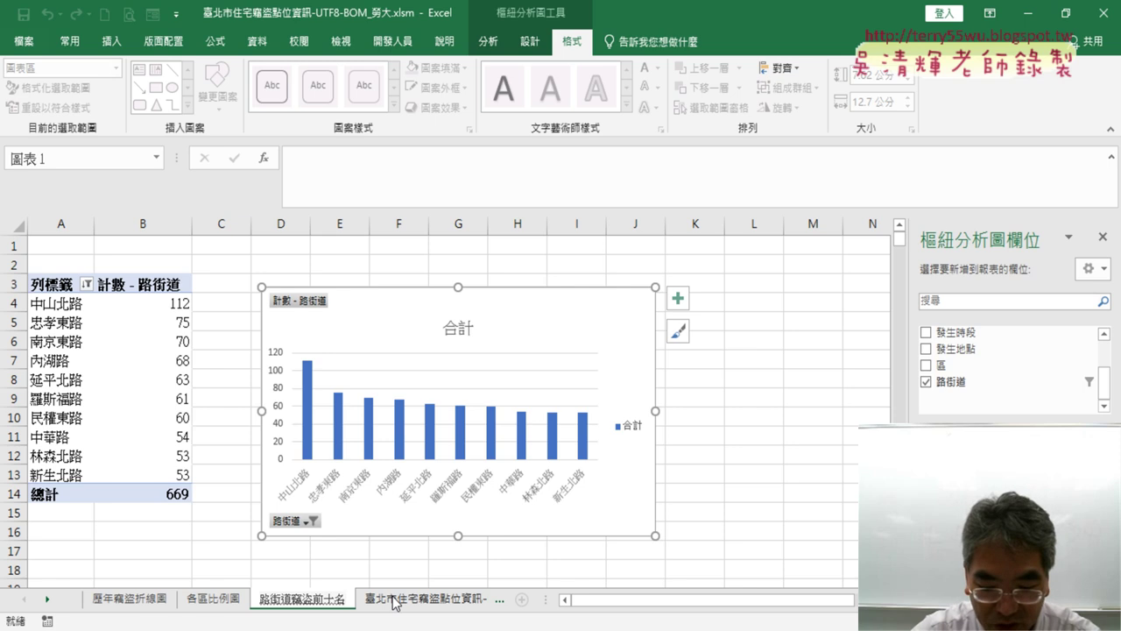
pyautogui.write('直條ㄊㄨ')
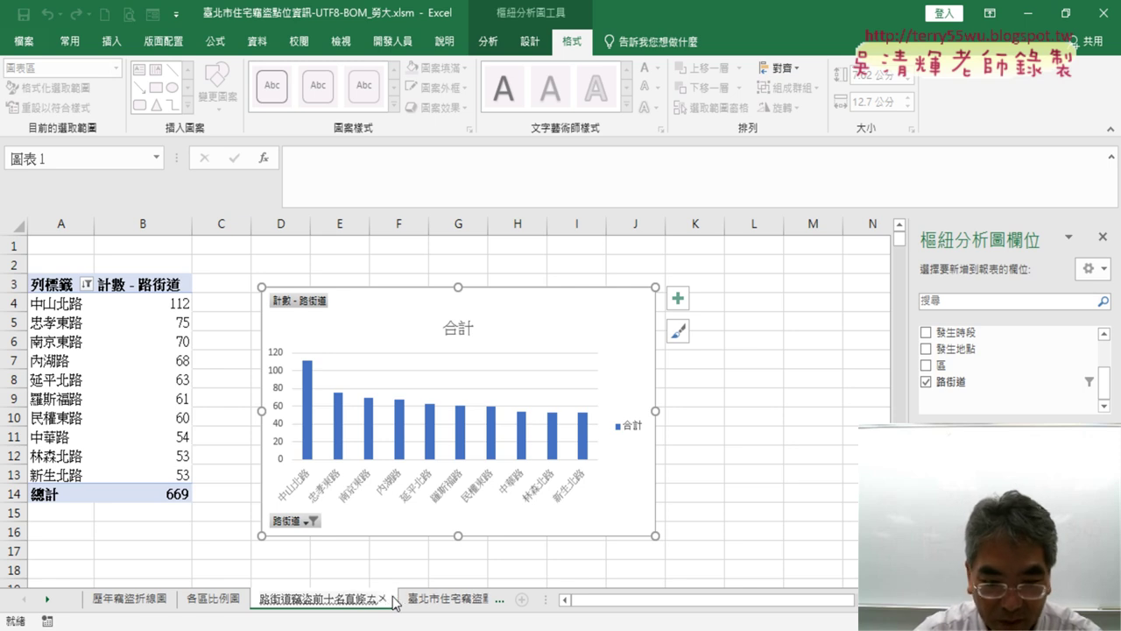
pyautogui.write('圖')
pyautogui.press('Return')
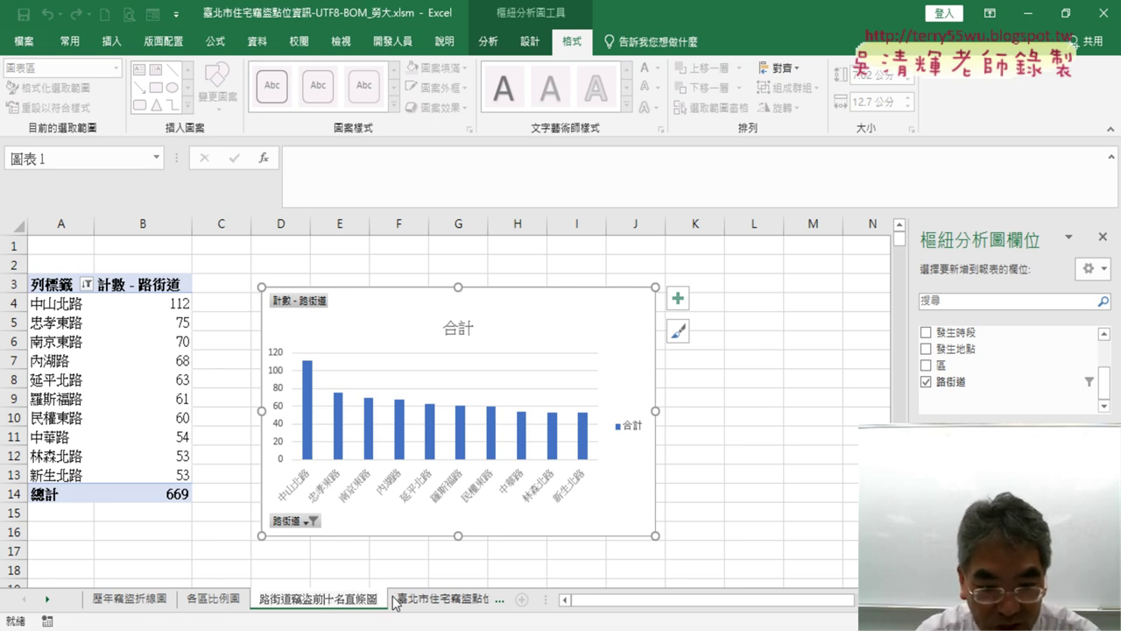
pyautogui.press('Return')
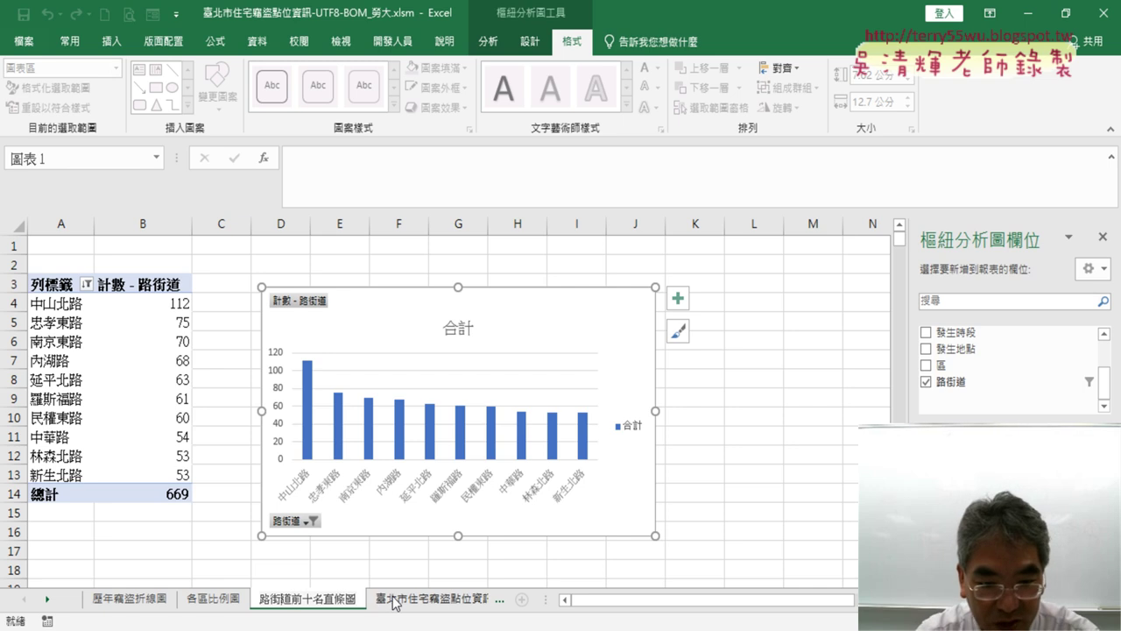
pyautogui.hotkey('alt', 'h')
pyautogui.press('o')
pyautogui.press('r')
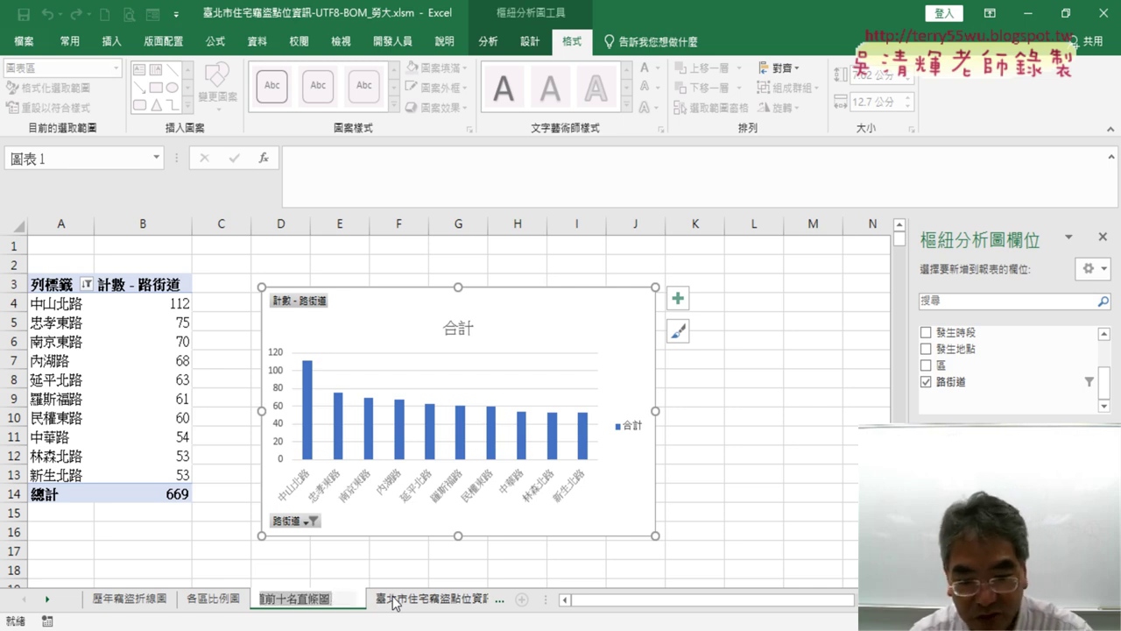